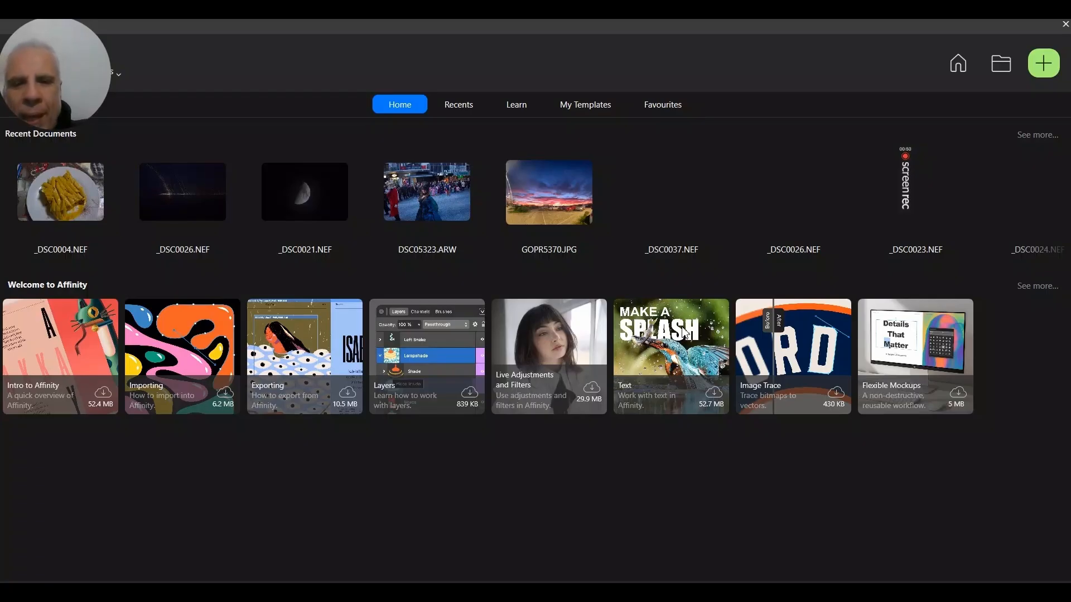
Start opening a file and browse from the Desktop into FOLDE OF FILES 158, then the MOON AND BIRDS folder.
click(685, 276)
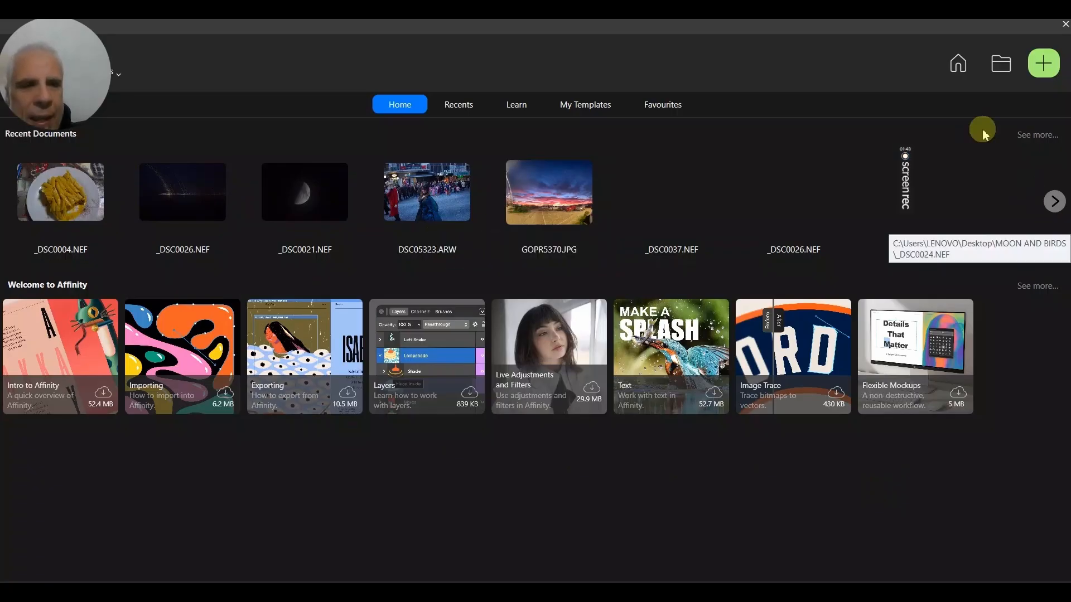
click(999, 71)
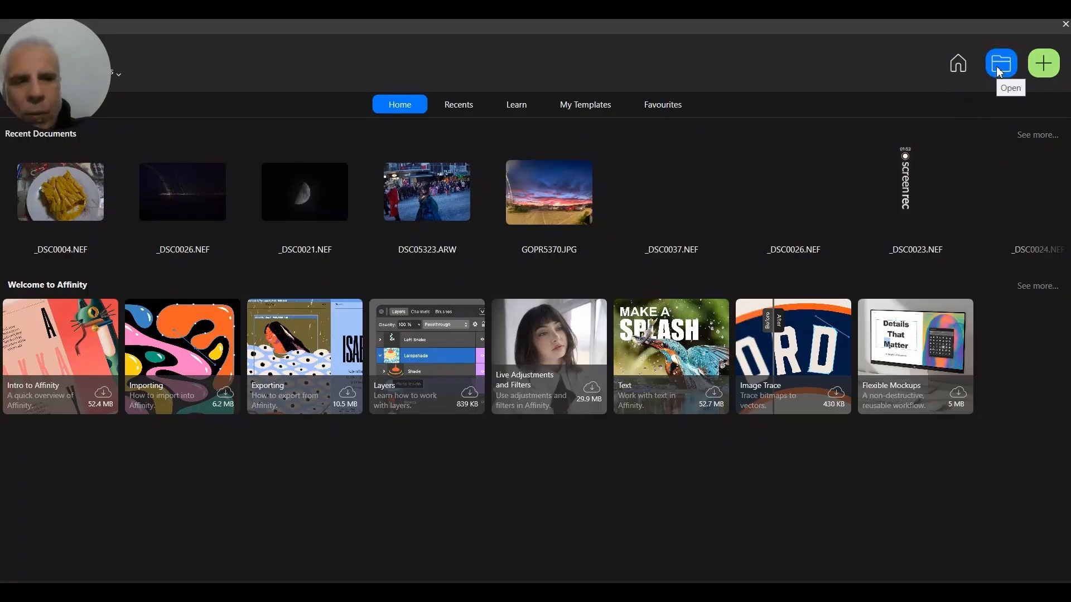
click(999, 71)
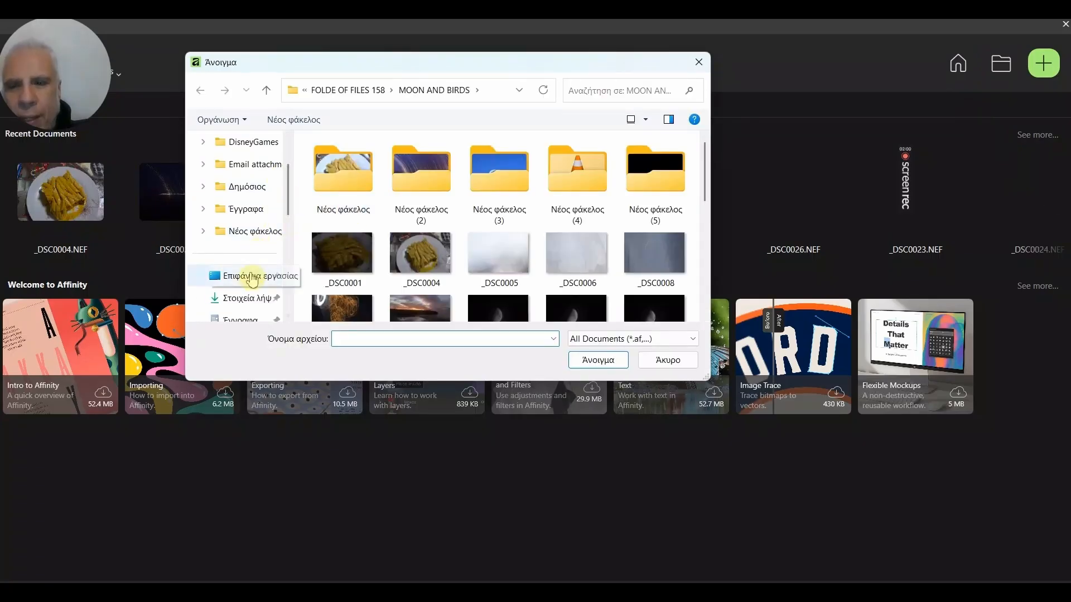
click(252, 277)
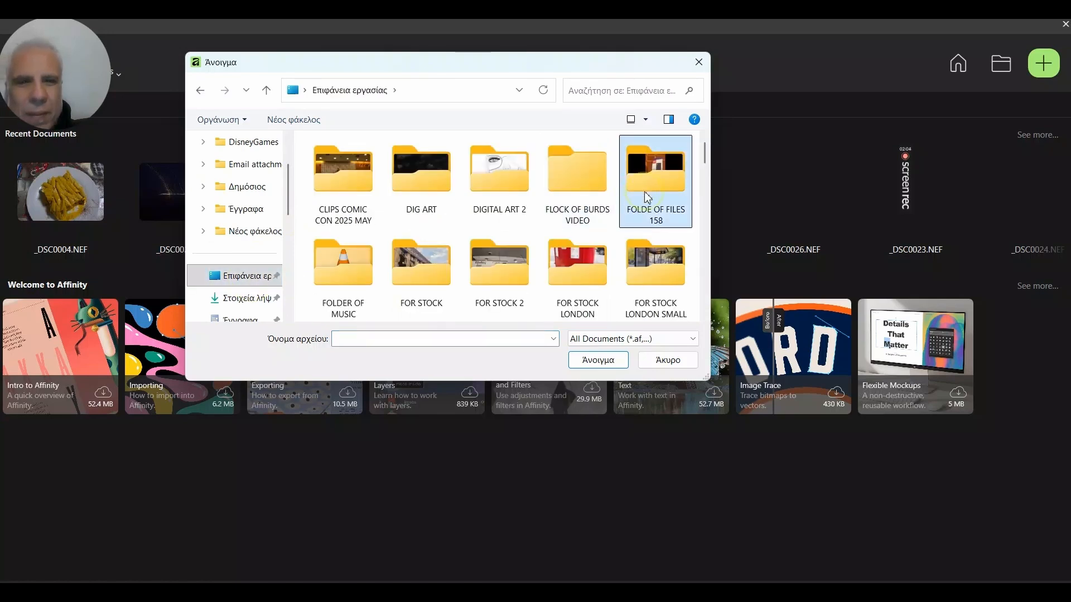
double_click(642, 196)
scroll(494, 206, down, 5)
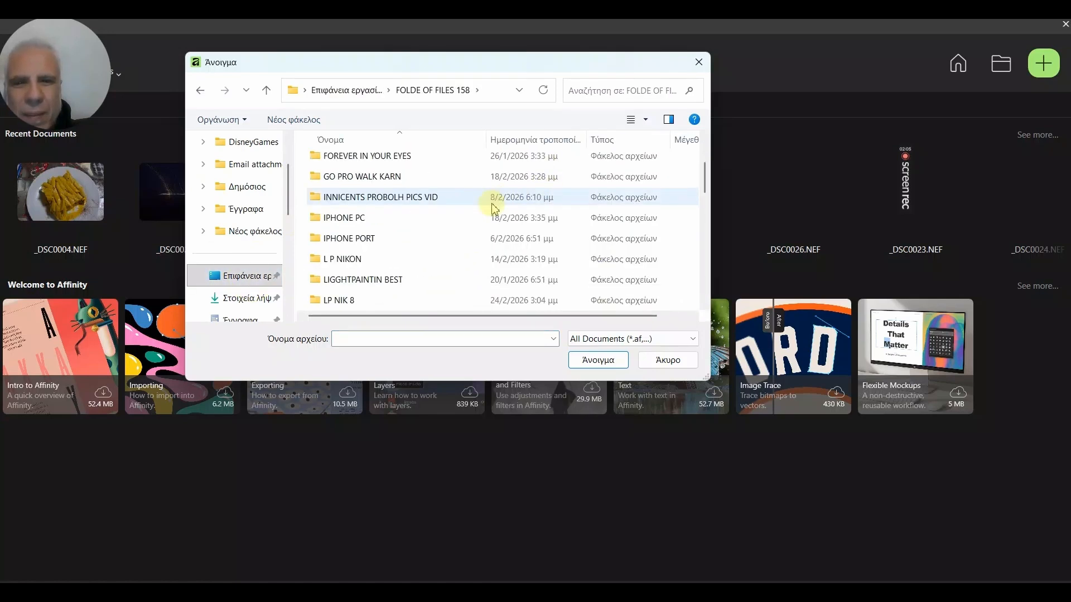
scroll(494, 209, down, 1)
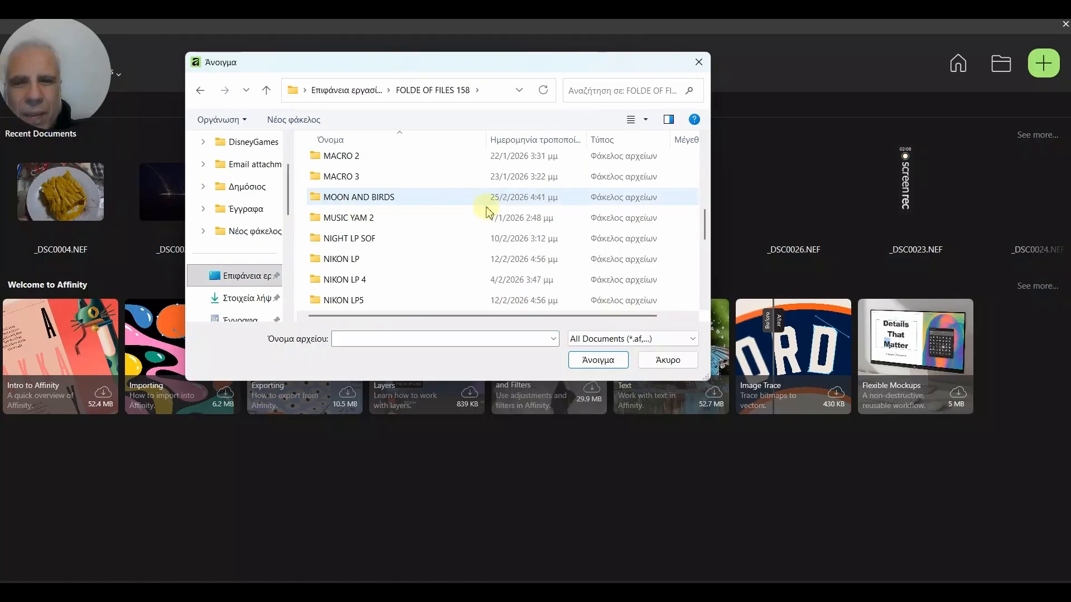
click(391, 199)
double_click(390, 199)
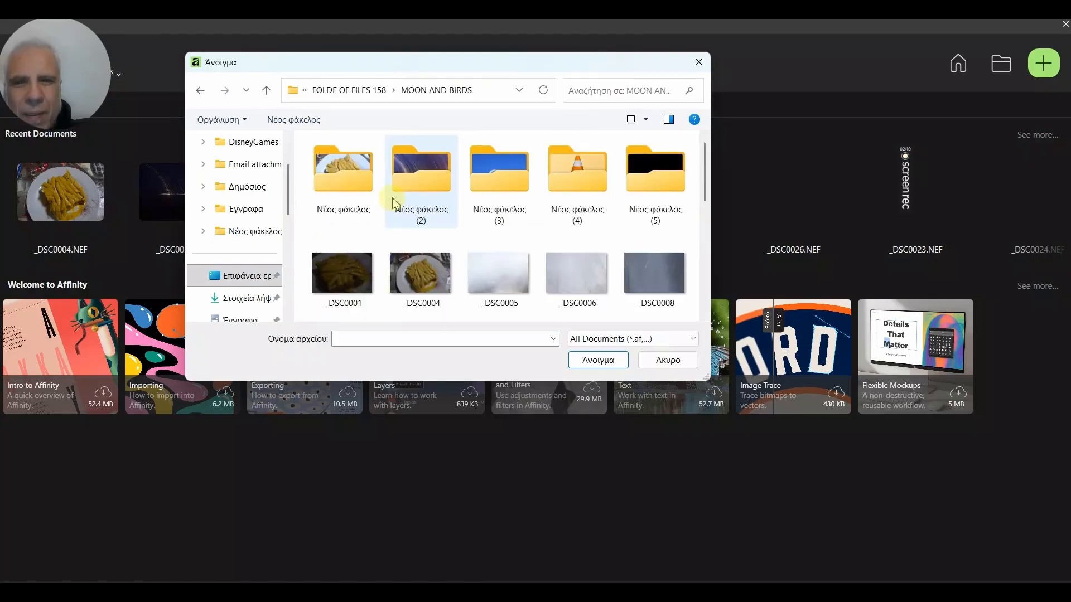
Open the RAW image _DSC0021 from the MOON AND BIRDS folder.
scroll(440, 196, down, 1)
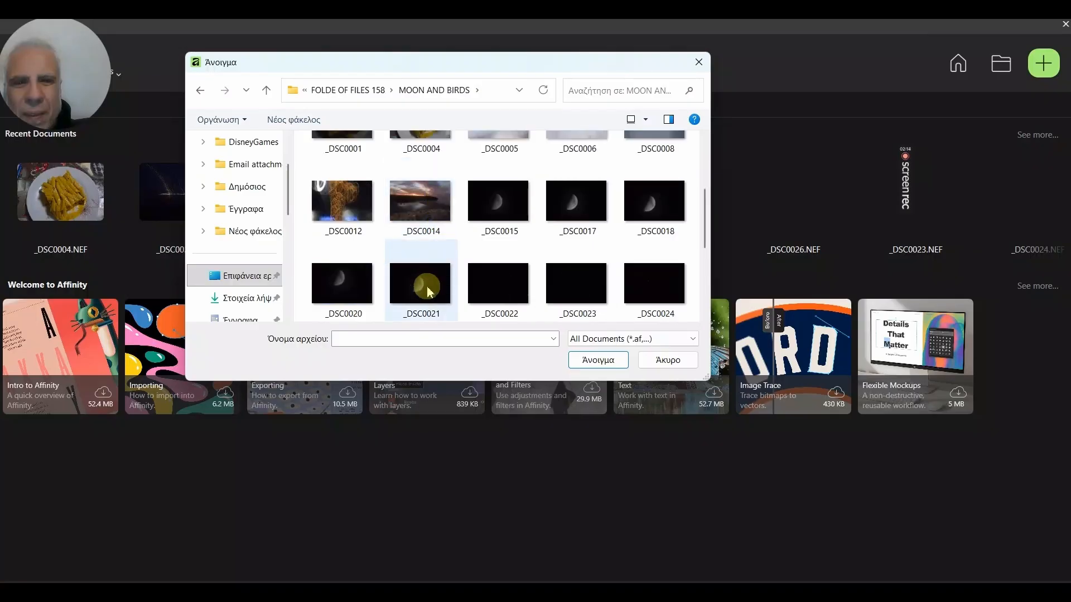
scroll(429, 291, down, 1)
click(429, 200)
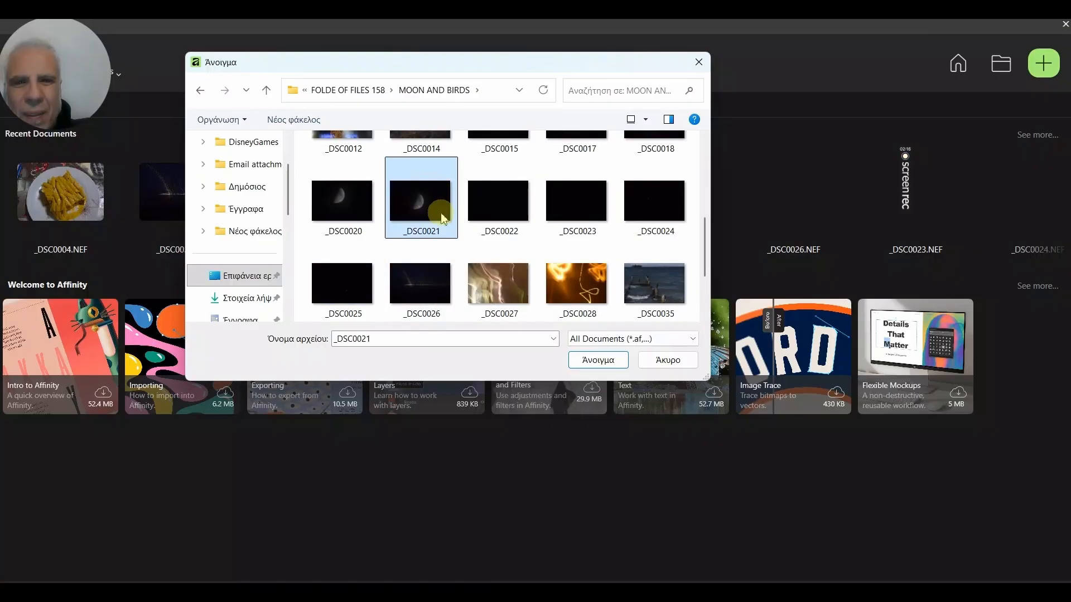
click(598, 362)
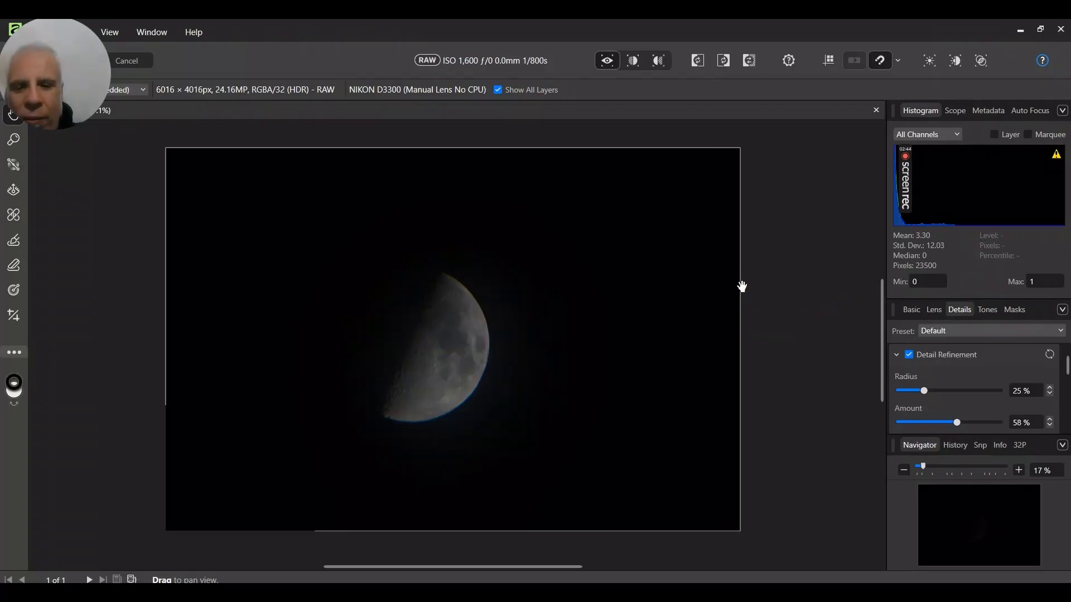
click(494, 308)
click(865, 269)
click(697, 332)
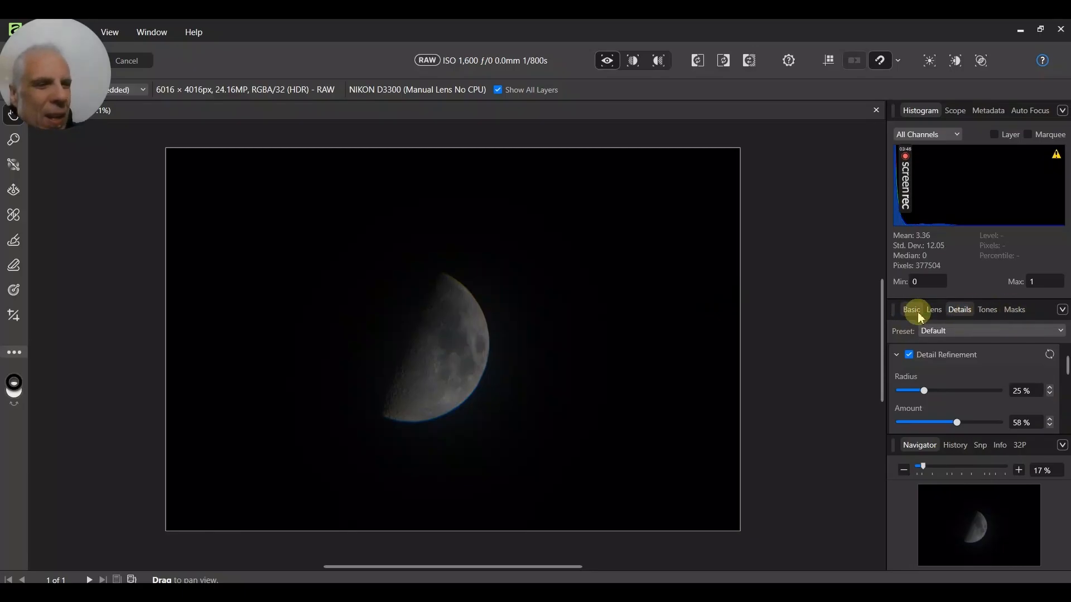
In the Basic develop settings, set Exposure to 0.994 and Blackpoint to 6%.
click(924, 358)
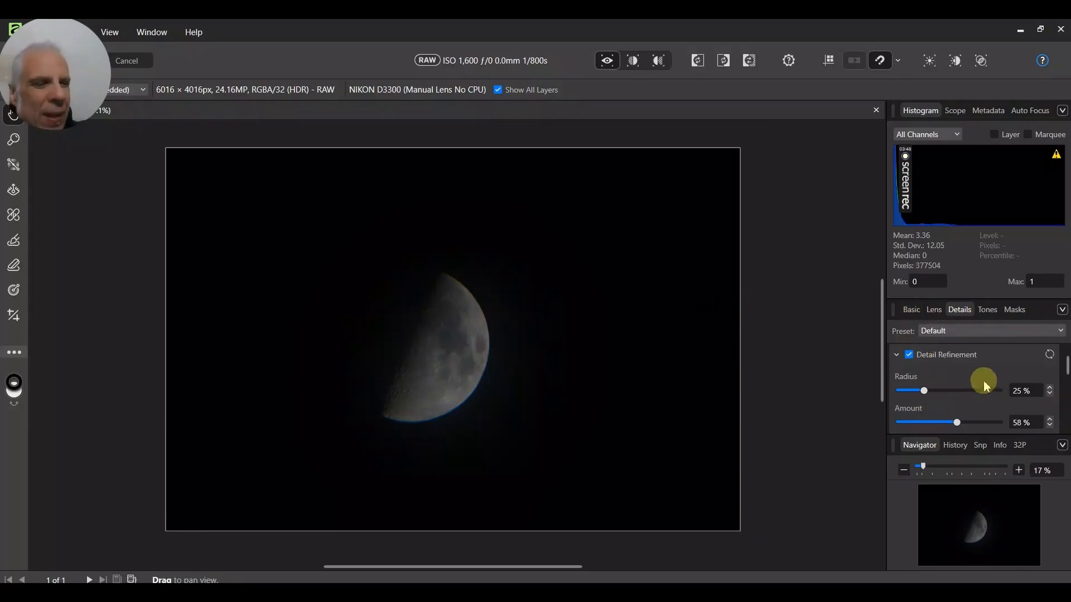
scroll(984, 384, down, 5)
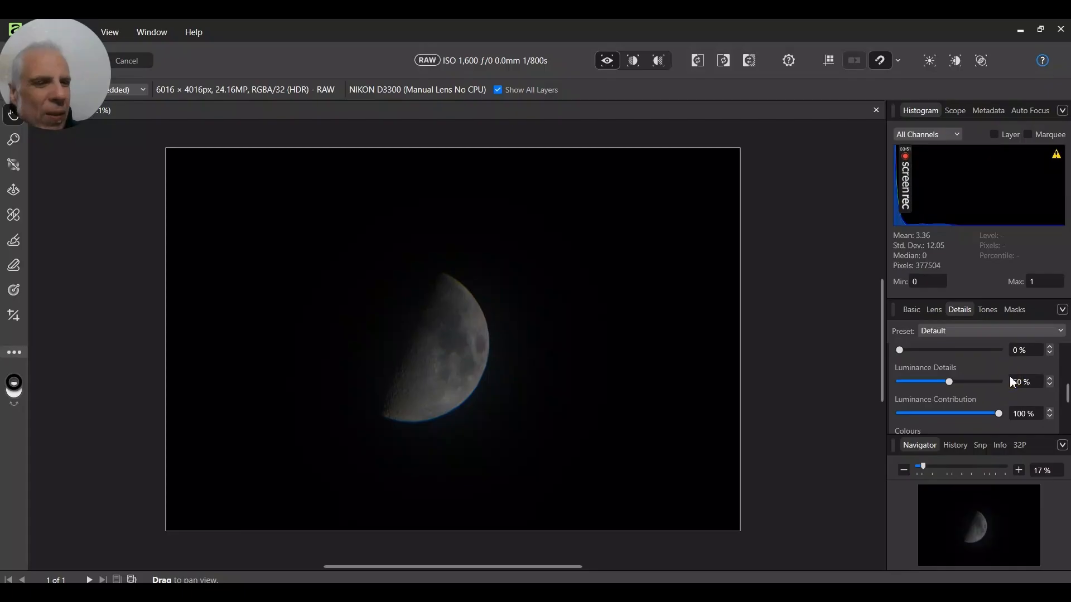
scroll(1009, 377, up, 5)
drag(909, 311, 909, 312)
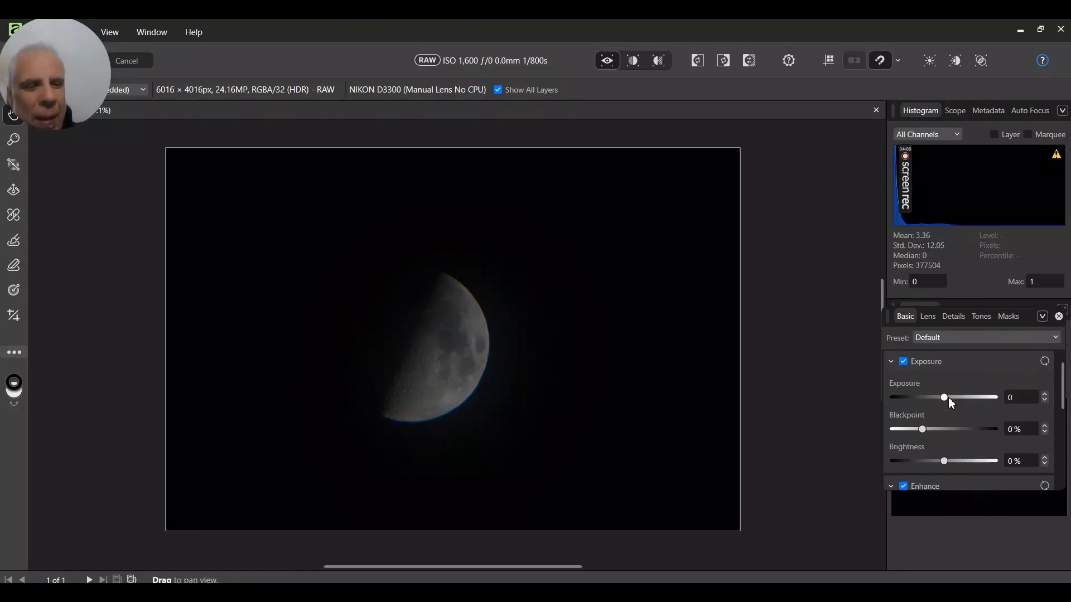
click(949, 398)
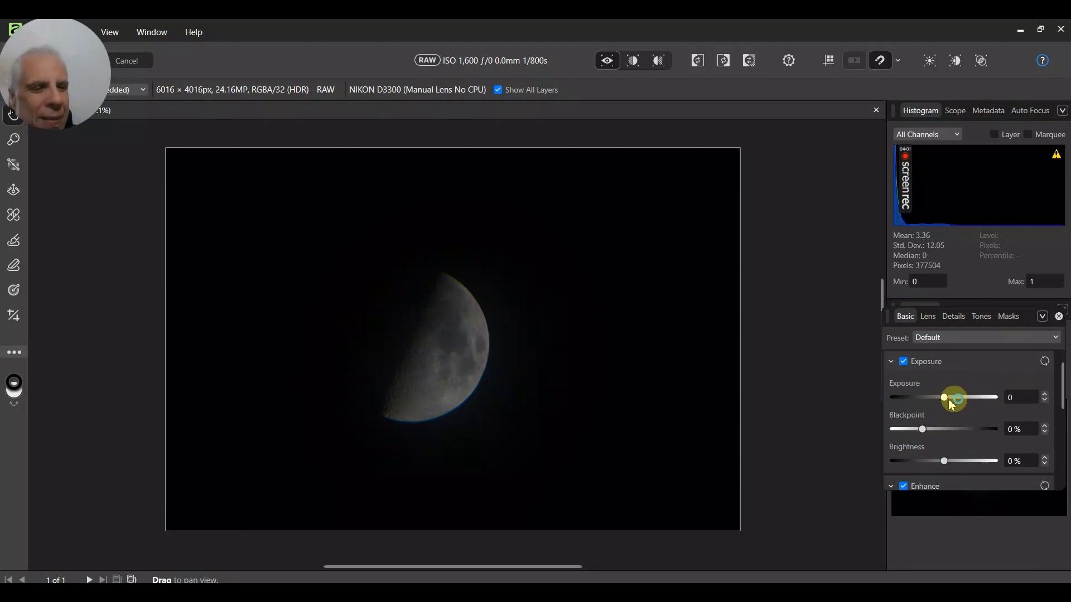
drag(948, 399, 953, 400)
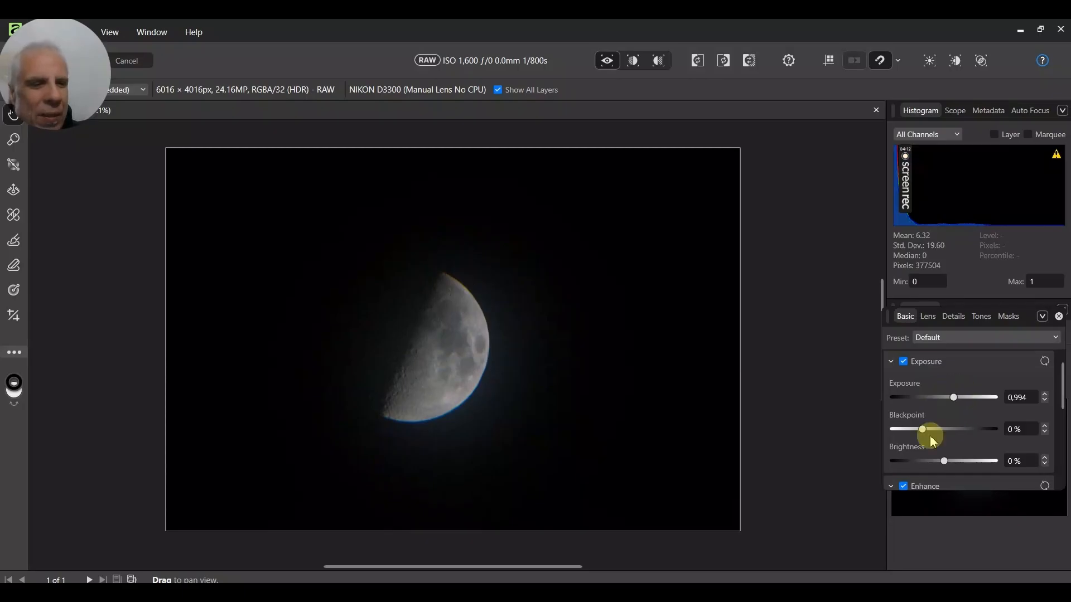
drag(924, 430, 940, 430)
Set the Enhance Contrast to -6% and Clarity to 32%.
scroll(947, 417, down, 1)
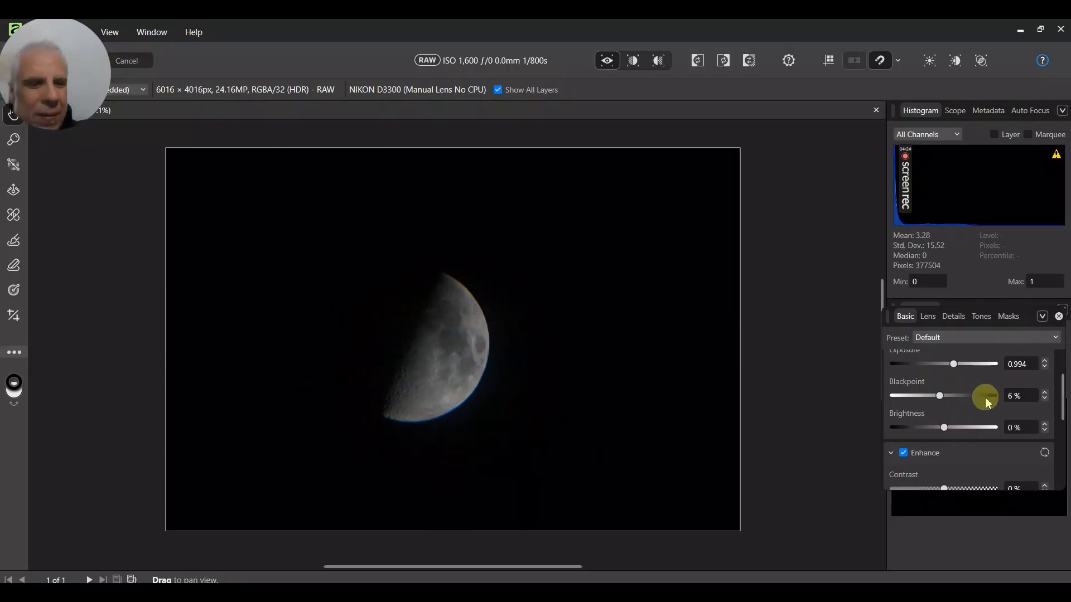
scroll(985, 399, down, 1)
mouse_move(944, 456)
mouse_down()
mouse_move(956, 456)
mouse_move(940, 459)
mouse_up()
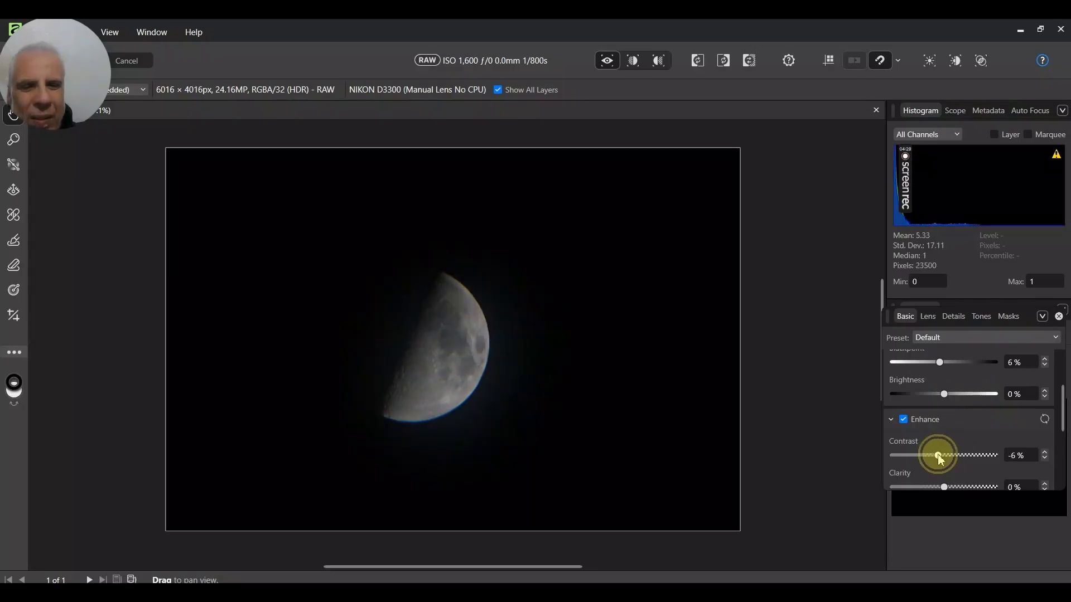
scroll(941, 459, down, 2)
click(950, 424)
drag(956, 426, 961, 426)
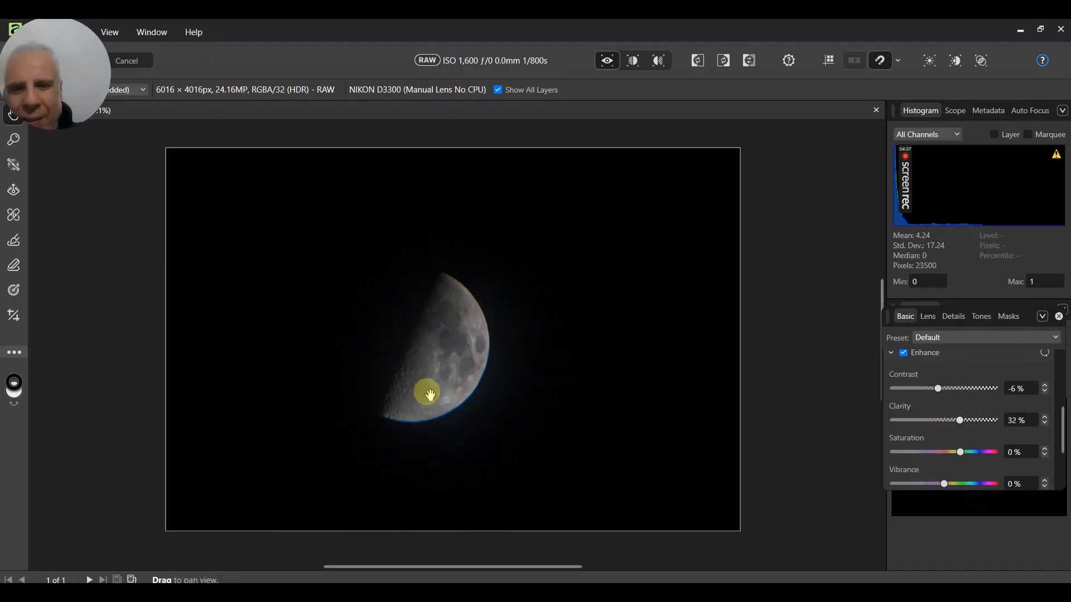
Enable White Balance and set the Temperature to about 4131 K.
scroll(1017, 406, down, 3)
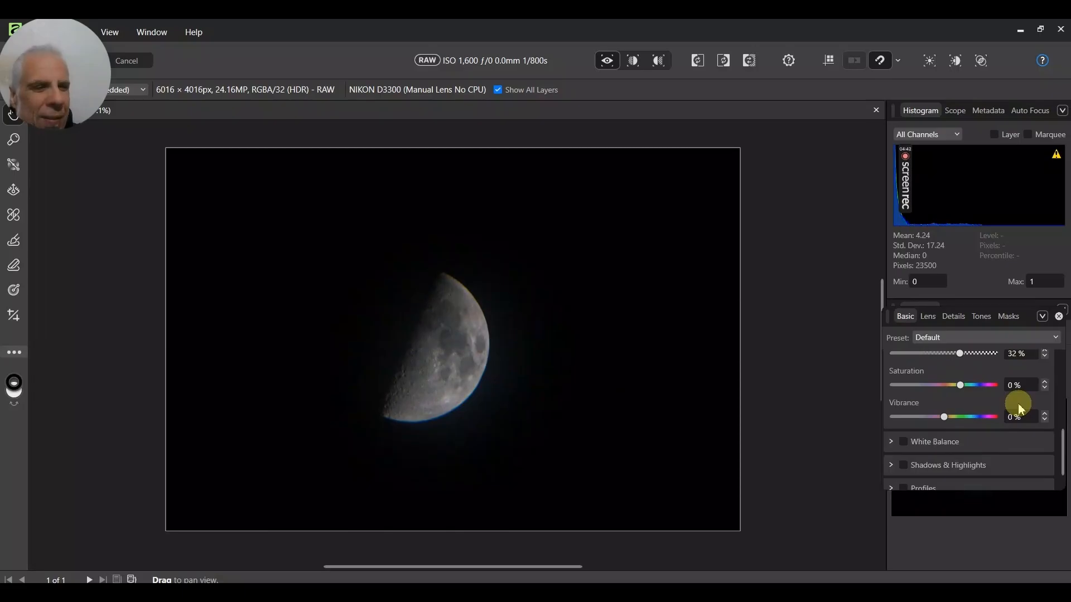
click(903, 443)
click(952, 400)
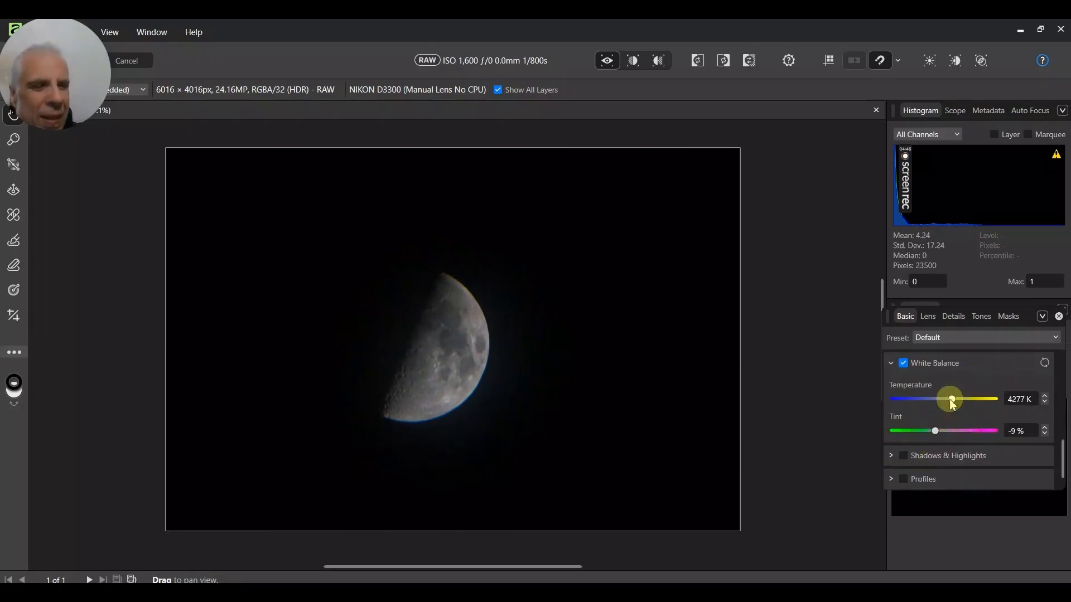
drag(953, 400, 950, 405)
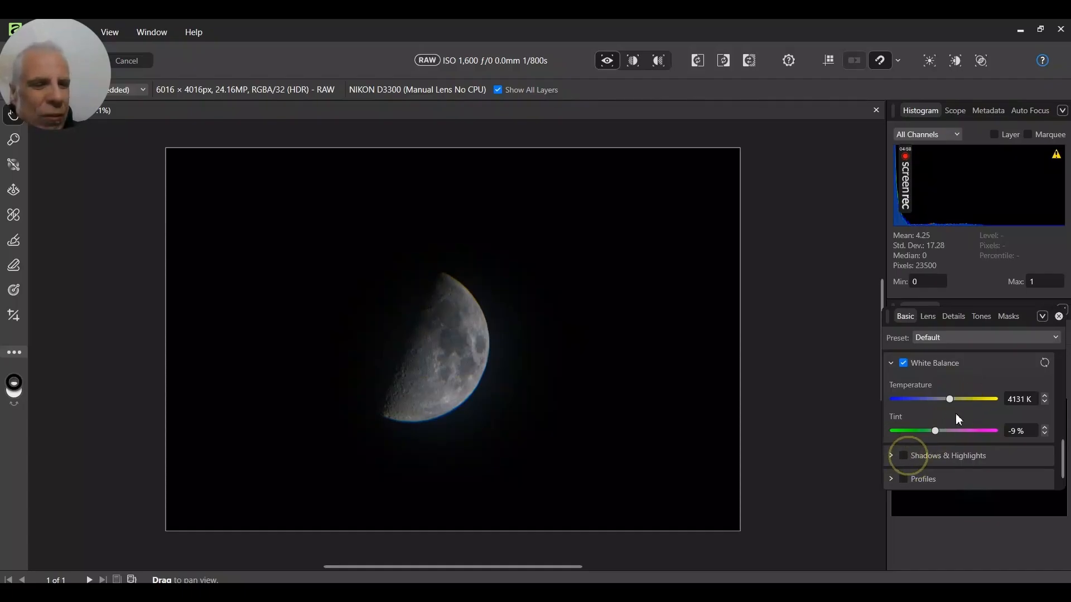
Enable Shadows & Highlights and set Shadows to about 7%.
click(903, 456)
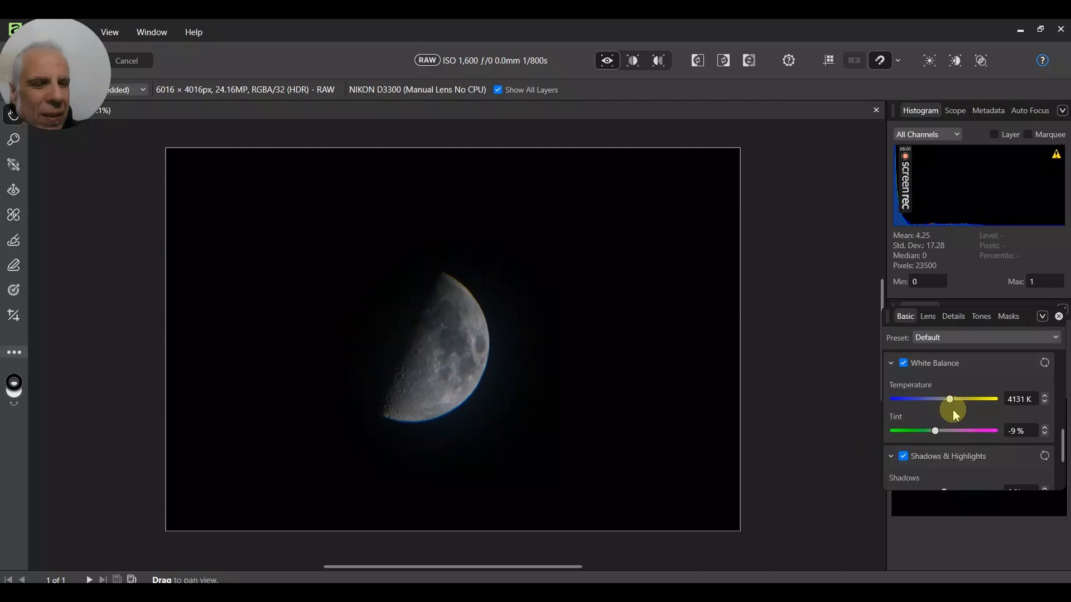
scroll(952, 410, down, 3)
mouse_move(945, 418)
mouse_down()
mouse_move(972, 429)
mouse_move(984, 454)
mouse_move(974, 421)
mouse_move(932, 421)
mouse_move(969, 415)
mouse_move(946, 424)
mouse_up()
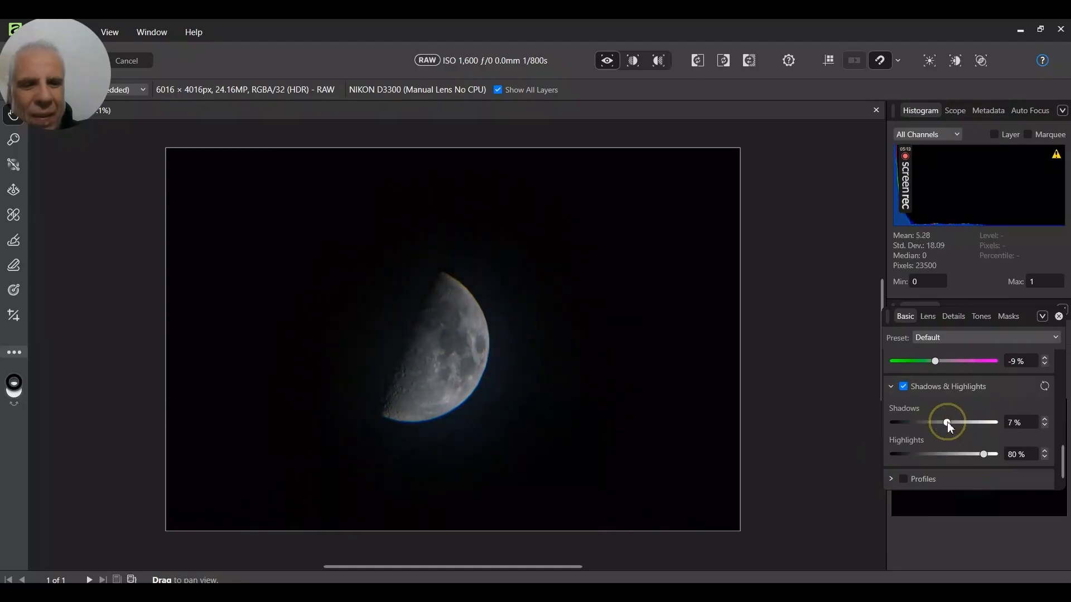
Switch to the Lens settings and enable Chromatic Aberration Reduction.
scroll(953, 413, up, 3)
scroll(955, 405, up, 2)
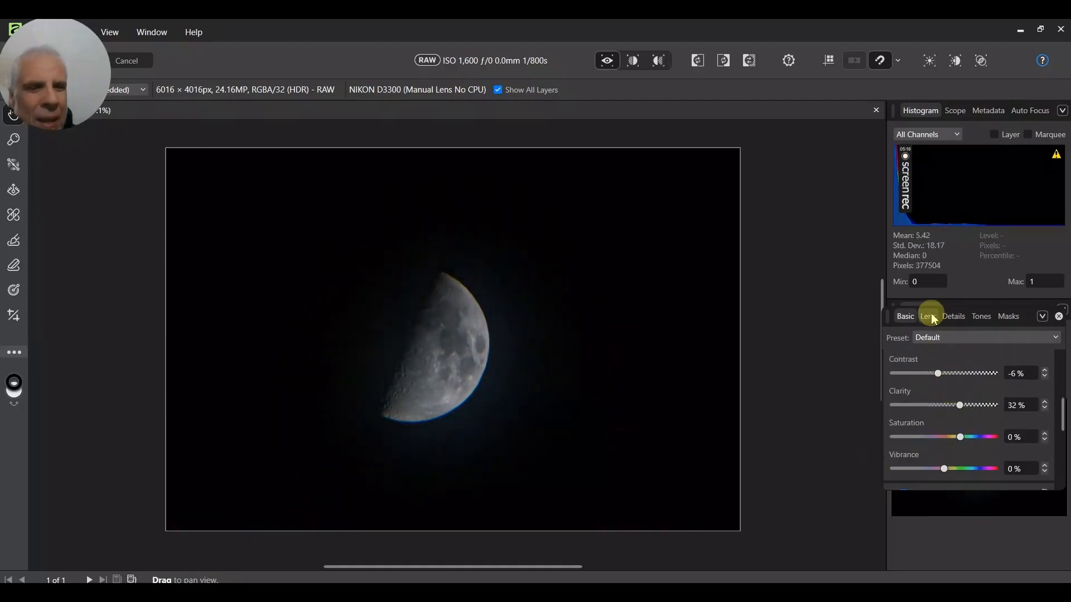
click(927, 317)
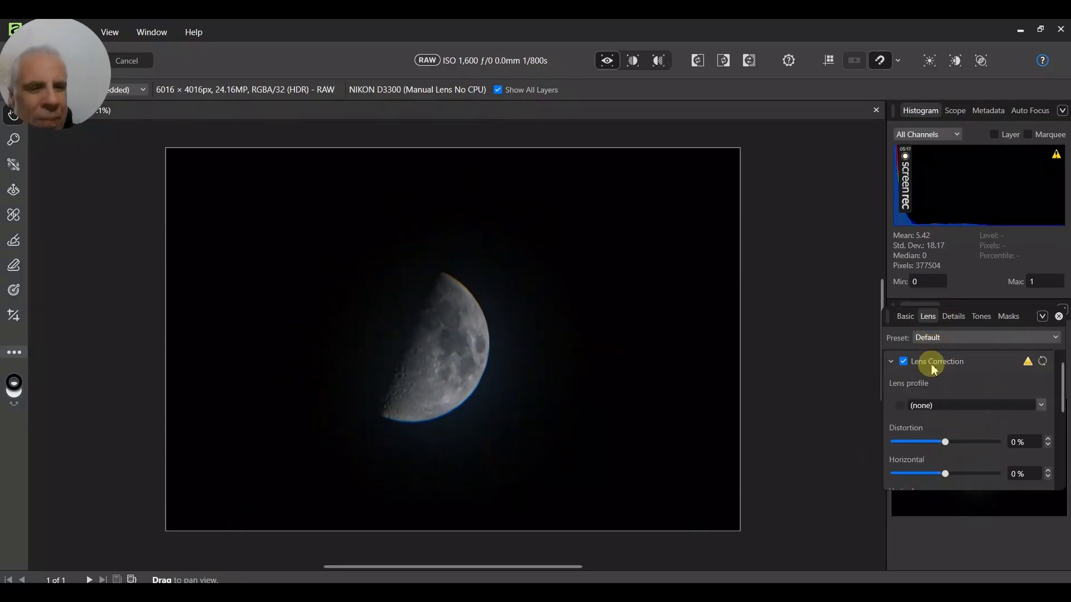
scroll(975, 407, down, 5)
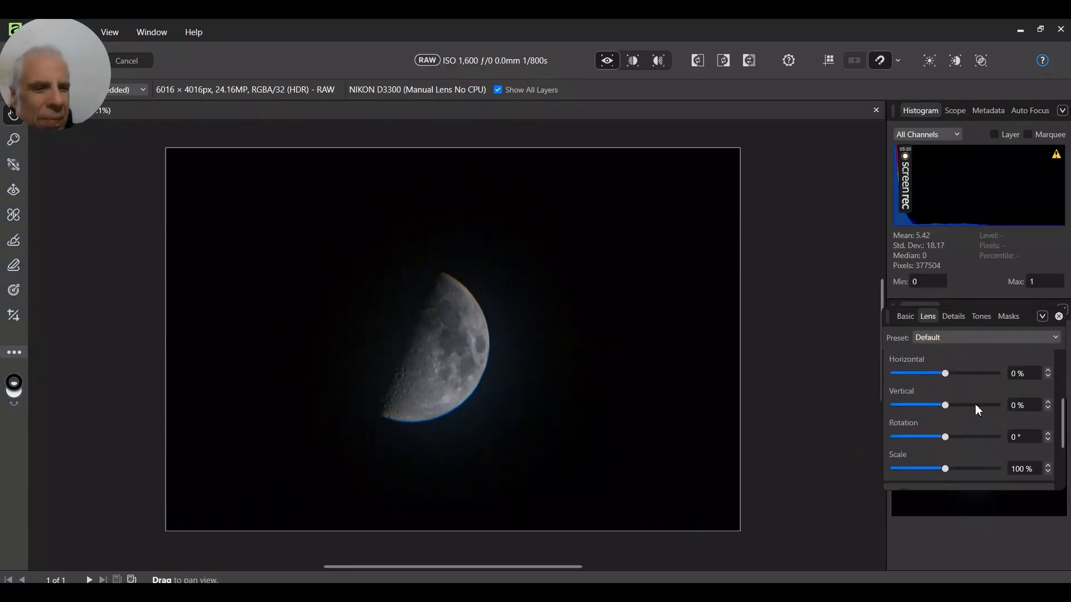
scroll(975, 403, down, 1)
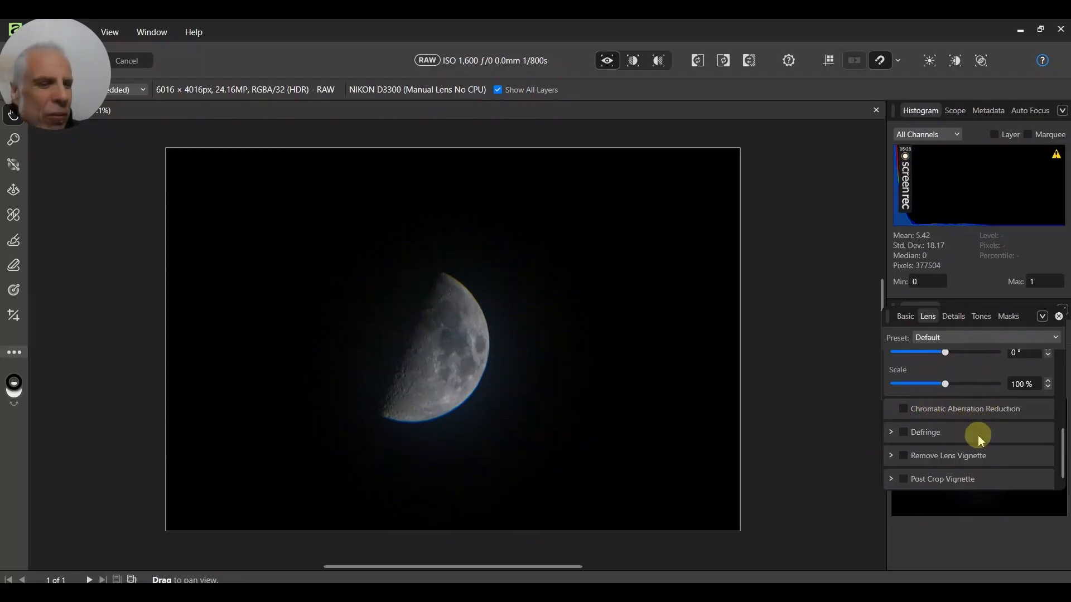
click(519, 385)
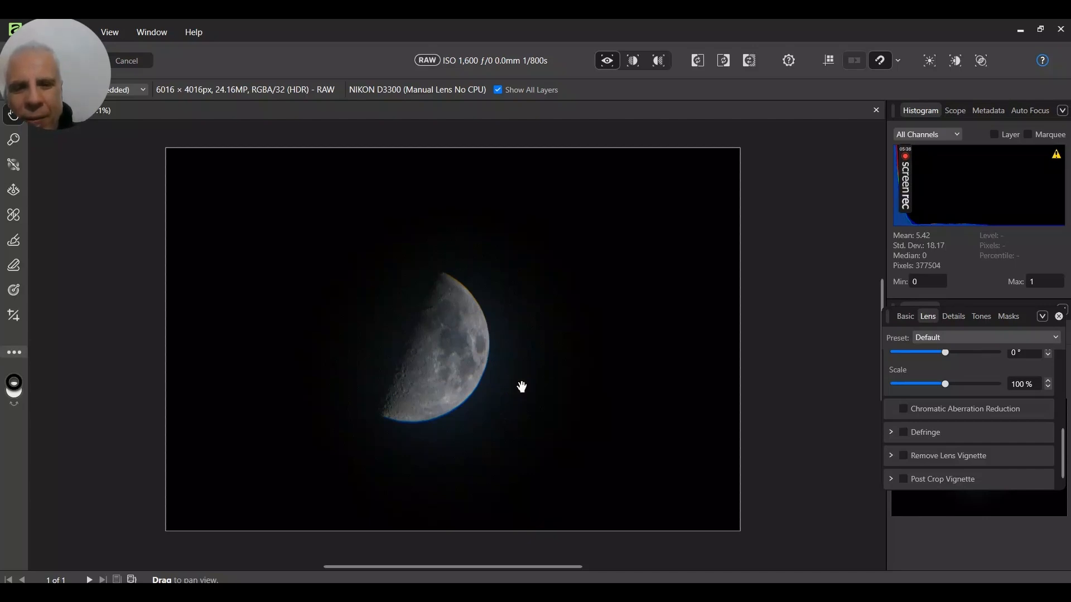
drag(520, 385, 525, 321)
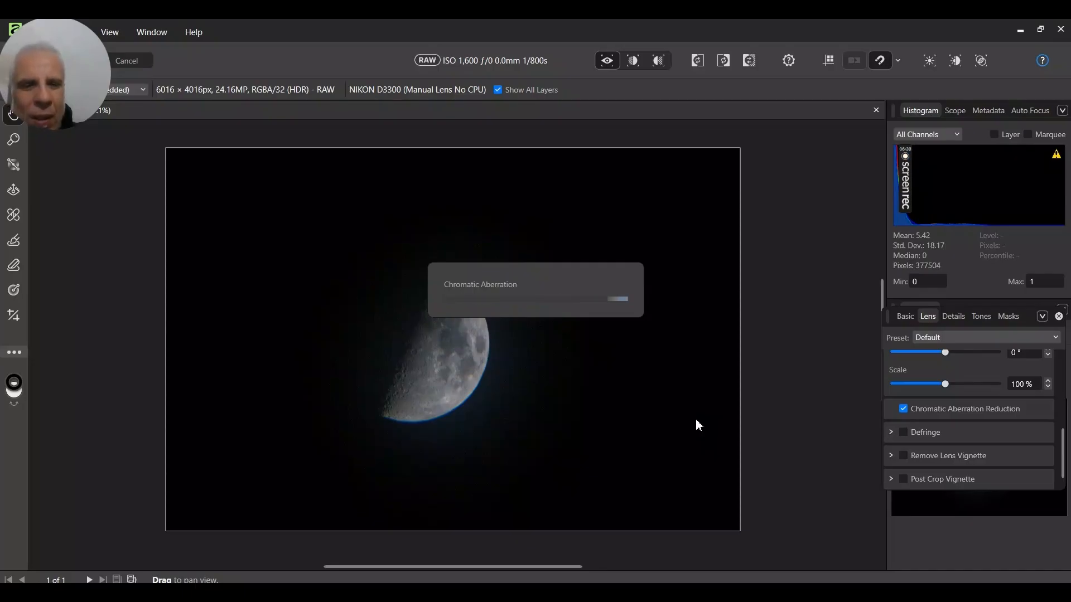
click(622, 415)
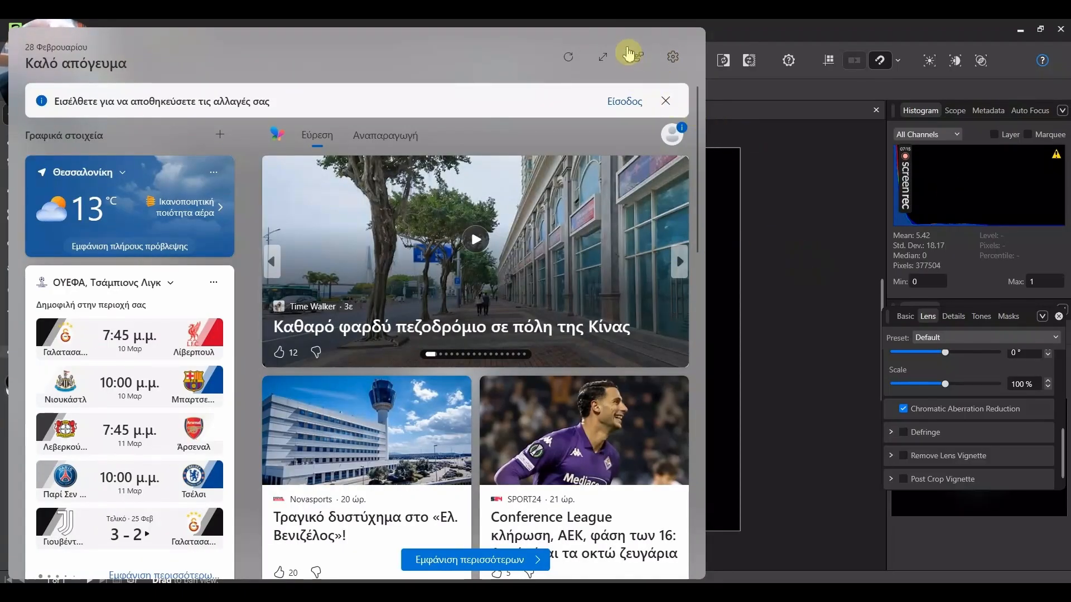
Dismiss the news and weather widgets panel that popped up over the image.
click(665, 101)
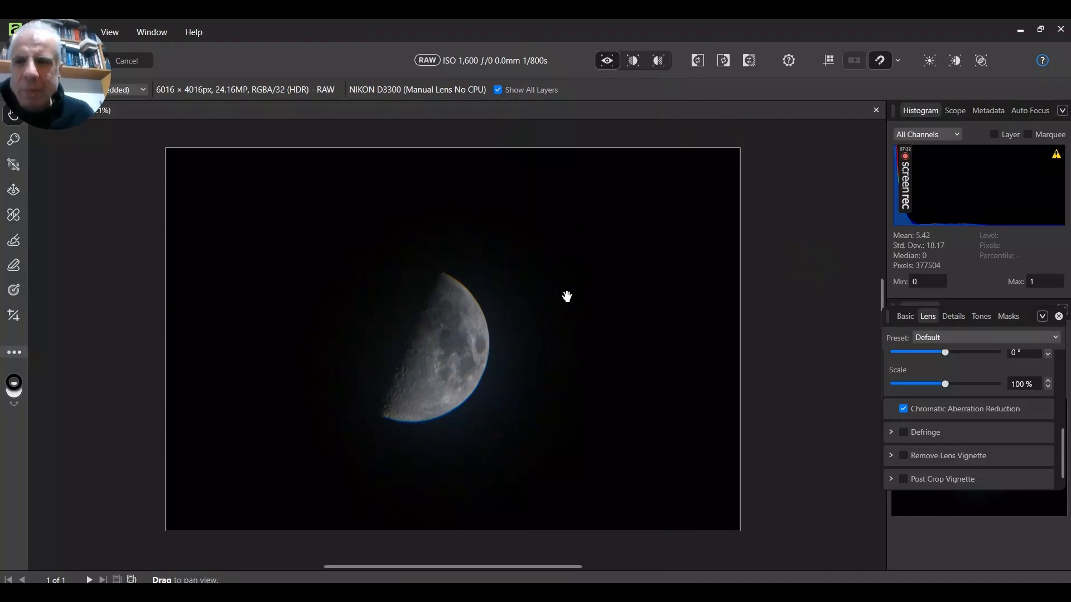
drag(567, 296, 568, 309)
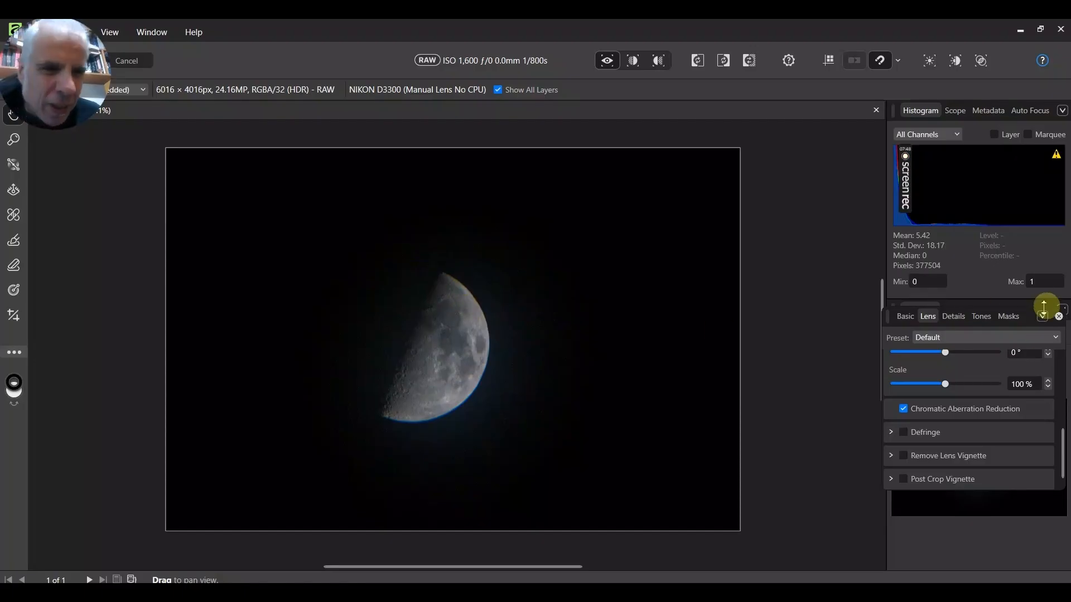
Switch to the Details settings and set Noise Reduction Luminance to 94% and Luminance Details to 87%.
click(959, 319)
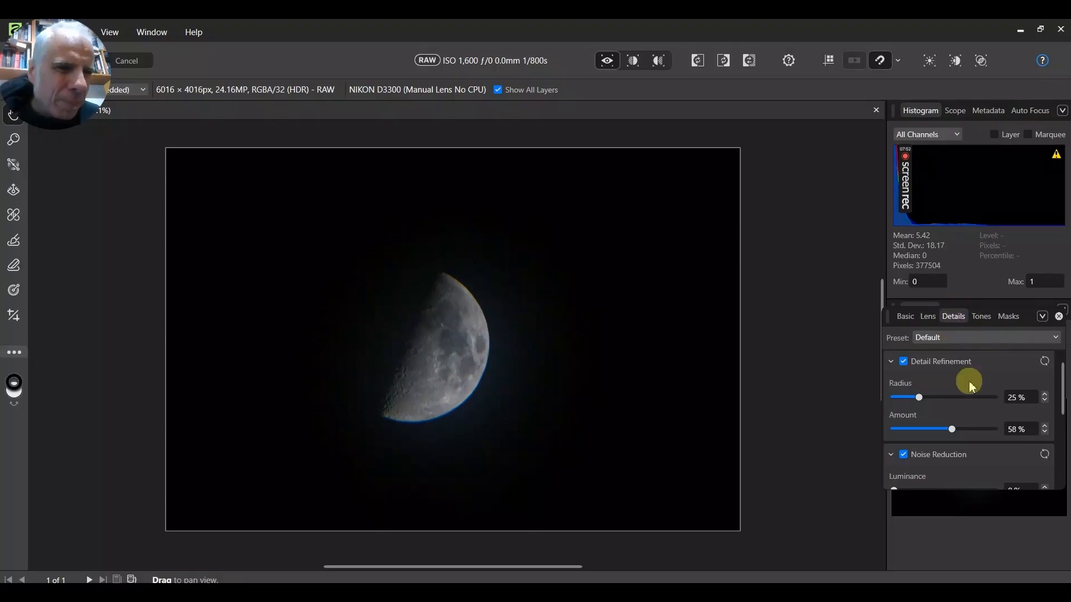
scroll(972, 385, down, 1)
scroll(971, 385, down, 1)
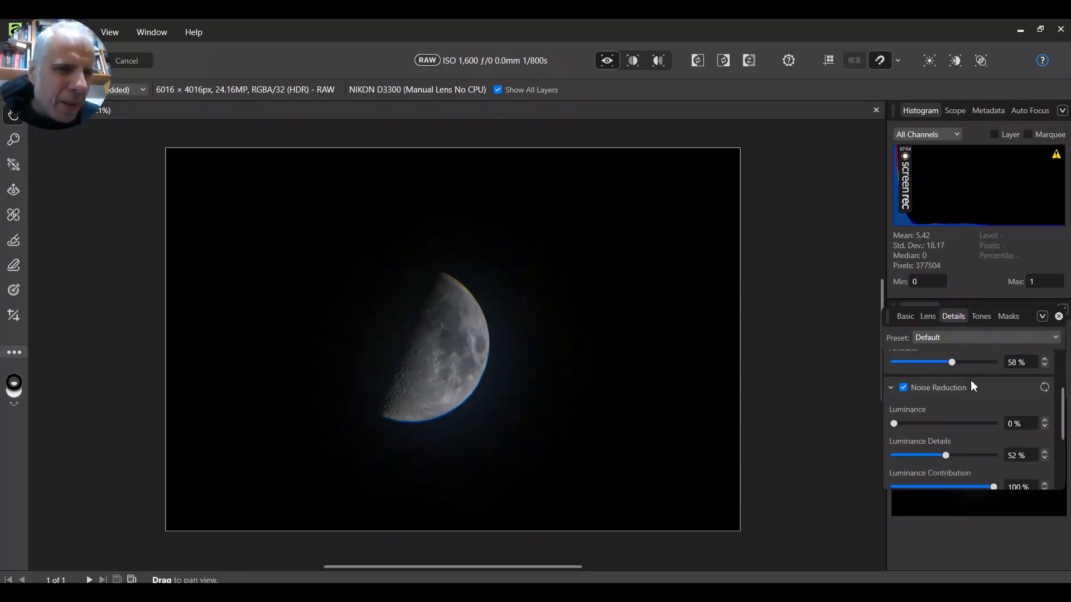
scroll(970, 385, down, 1)
drag(893, 390, 990, 398)
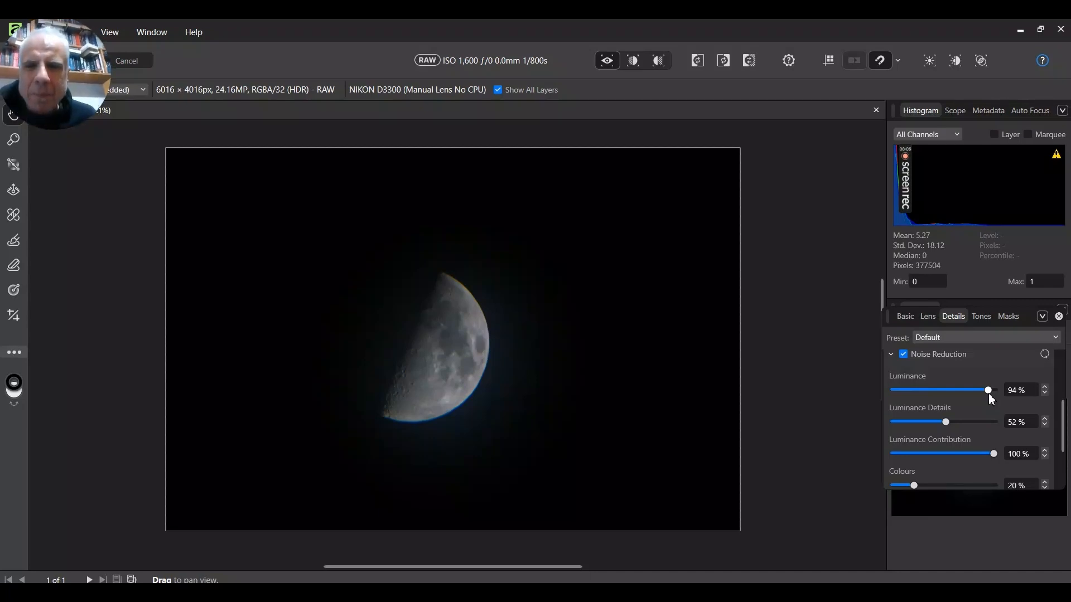
click(989, 394)
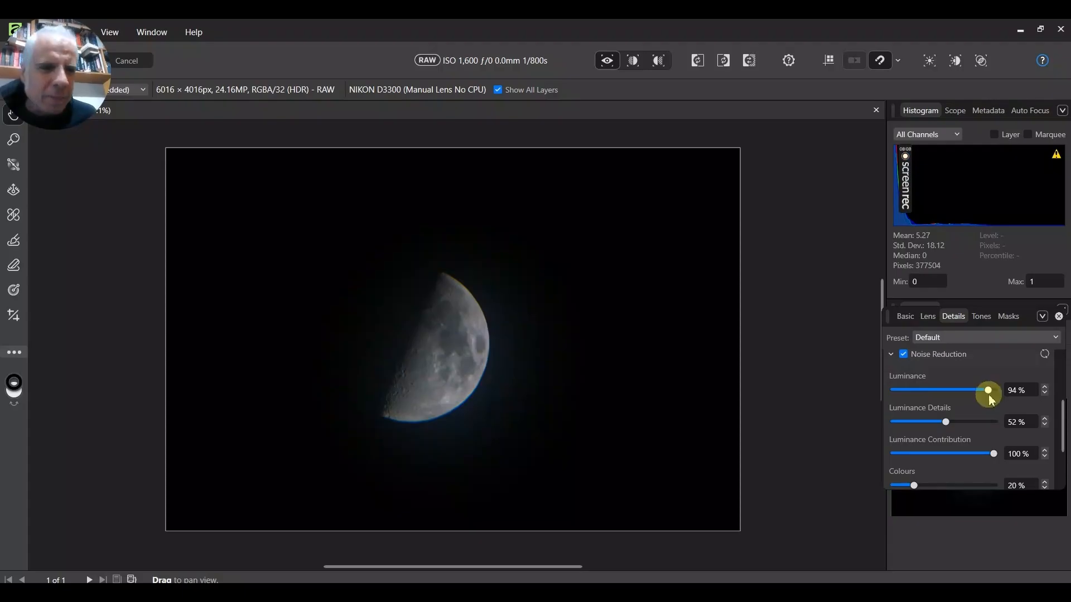
click(989, 393)
click(937, 427)
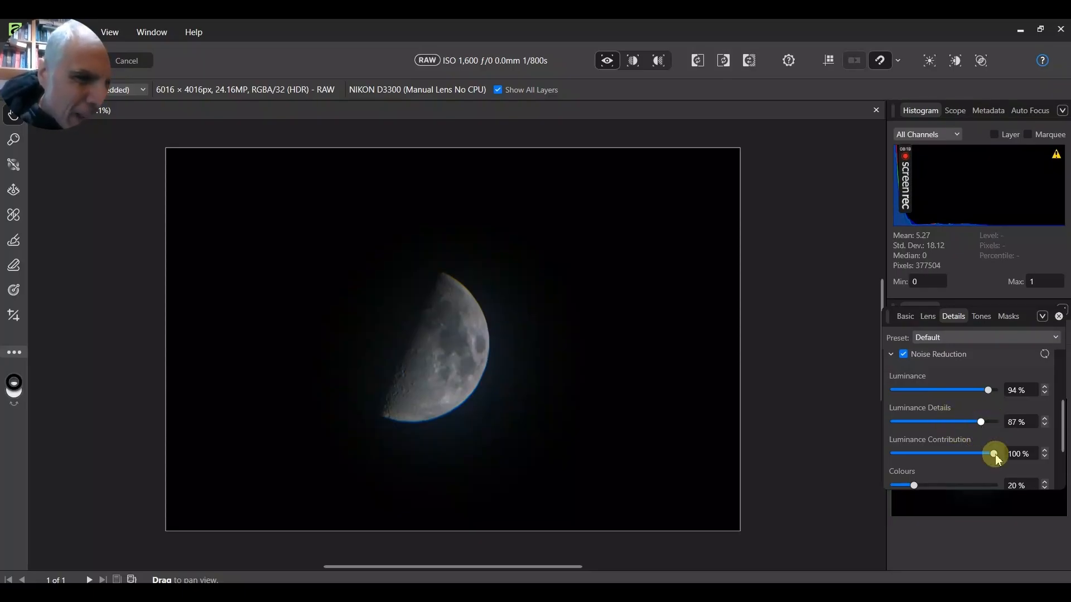
Set the noise reduction Colours slider to 100%.
scroll(993, 441, down, 1)
scroll(983, 395, down, 1)
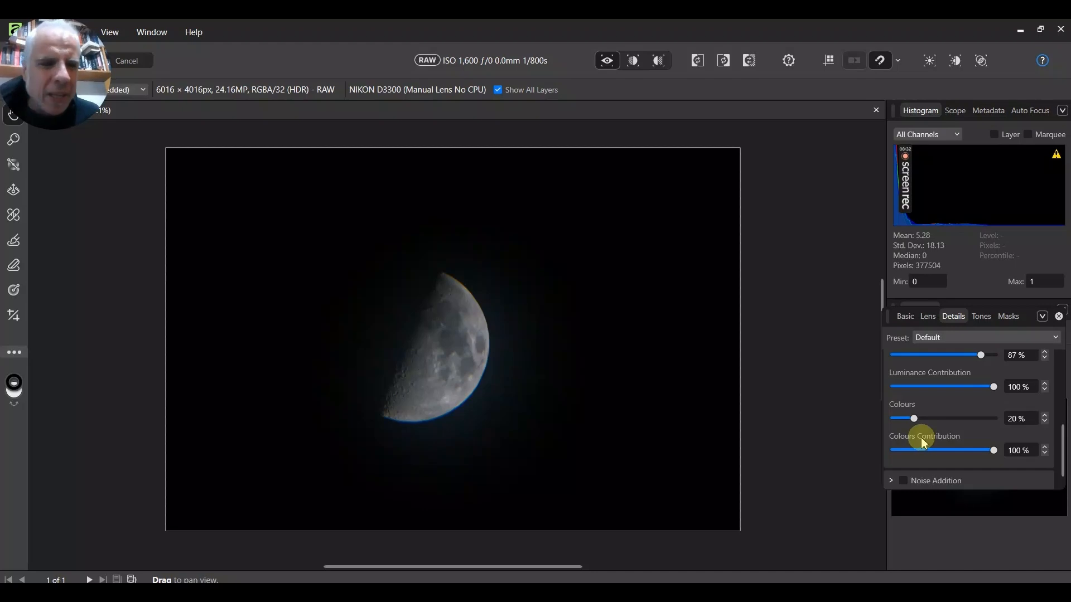
drag(918, 421, 998, 421)
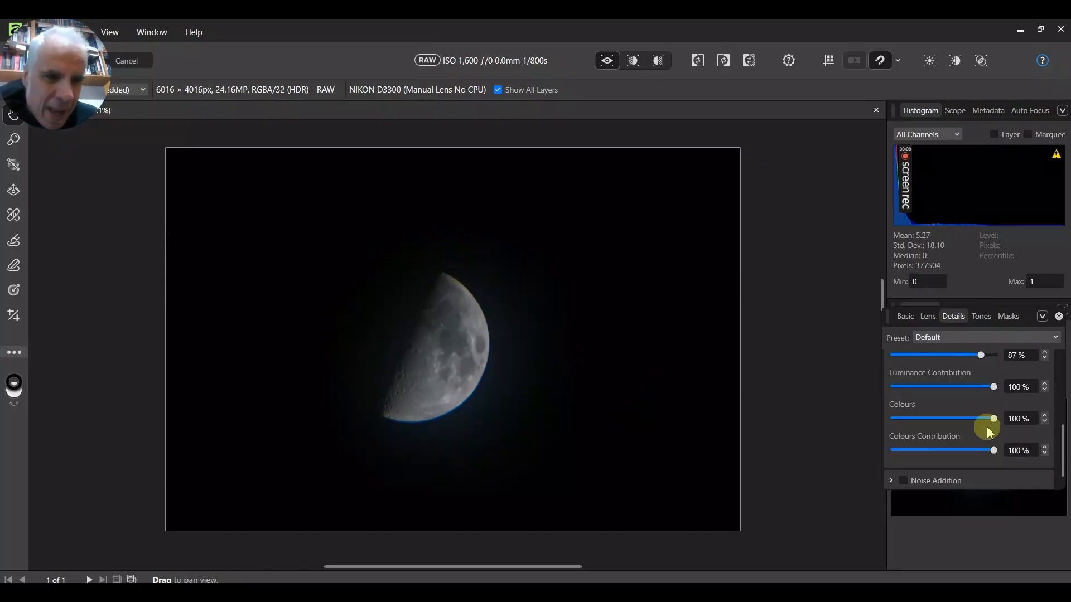
scroll(948, 390, up, 5)
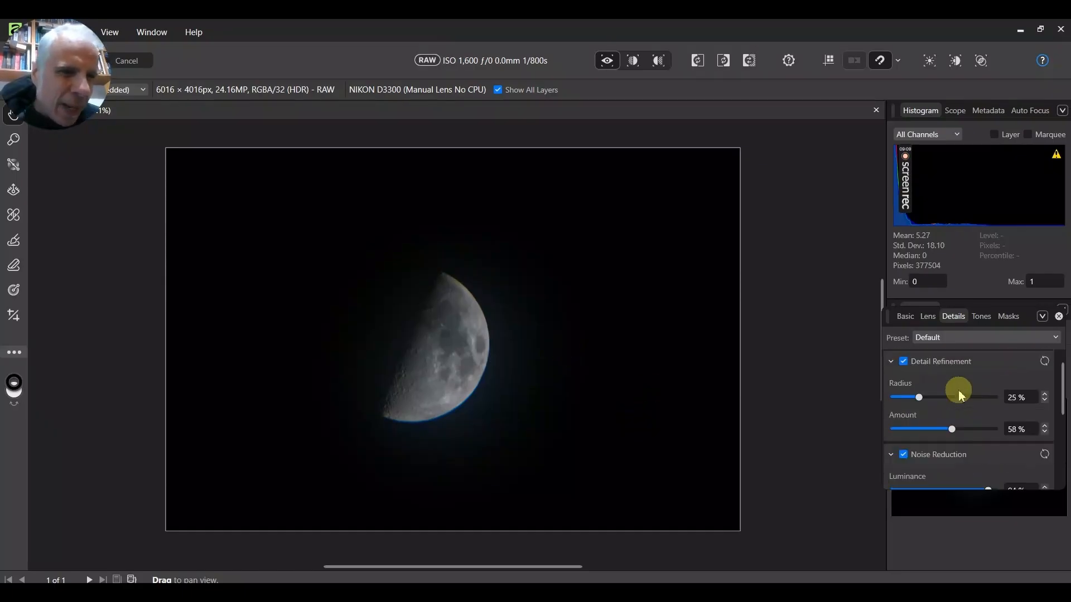
scroll(959, 397, down, 5)
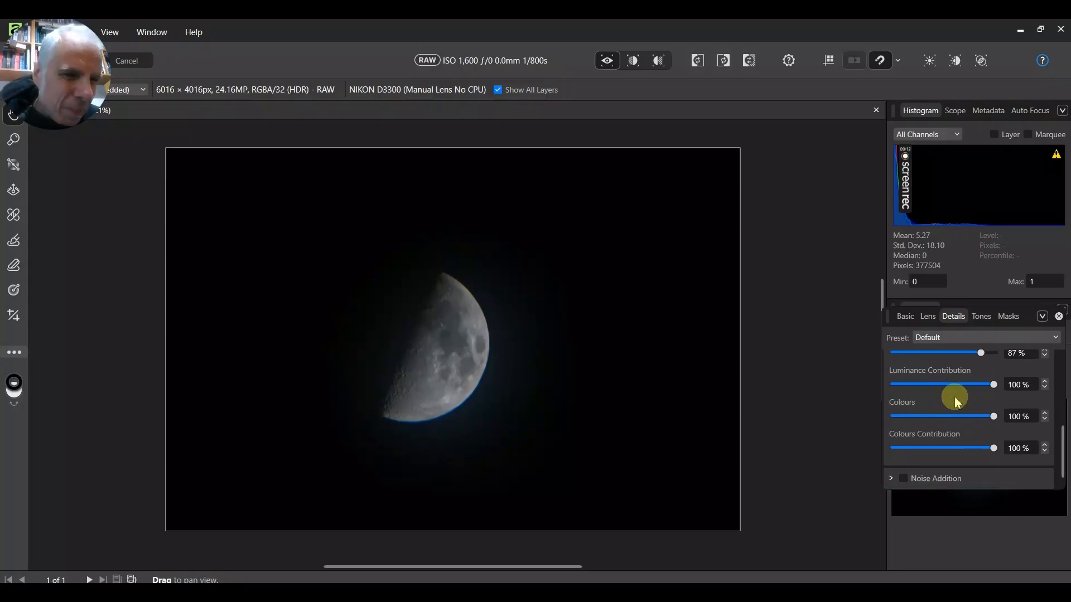
scroll(954, 399, up, 2)
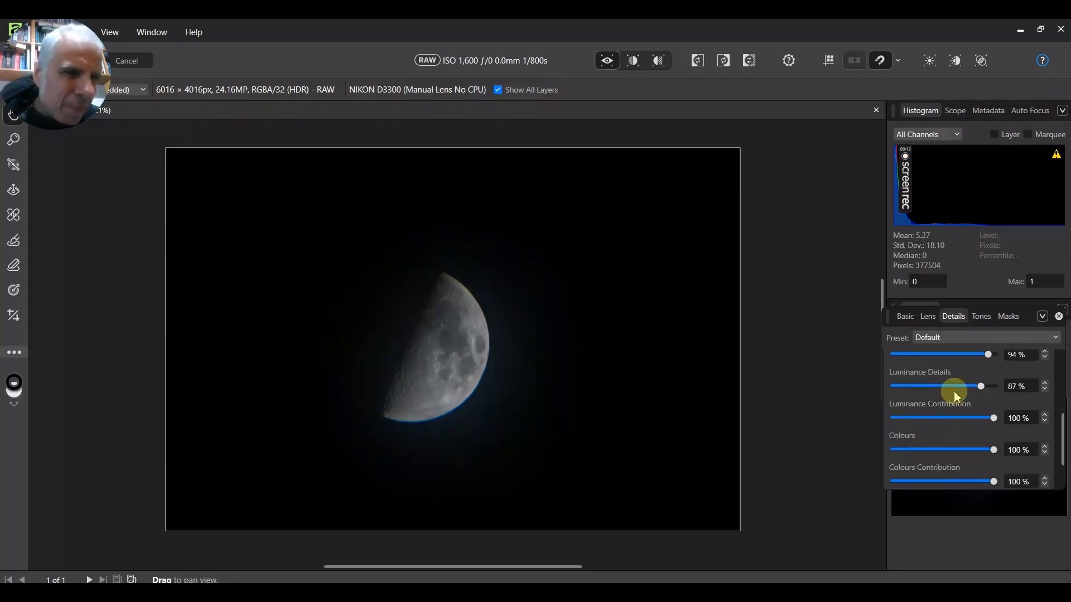
Switch to the Lens settings and set the lens correction Scale to 150%.
click(982, 318)
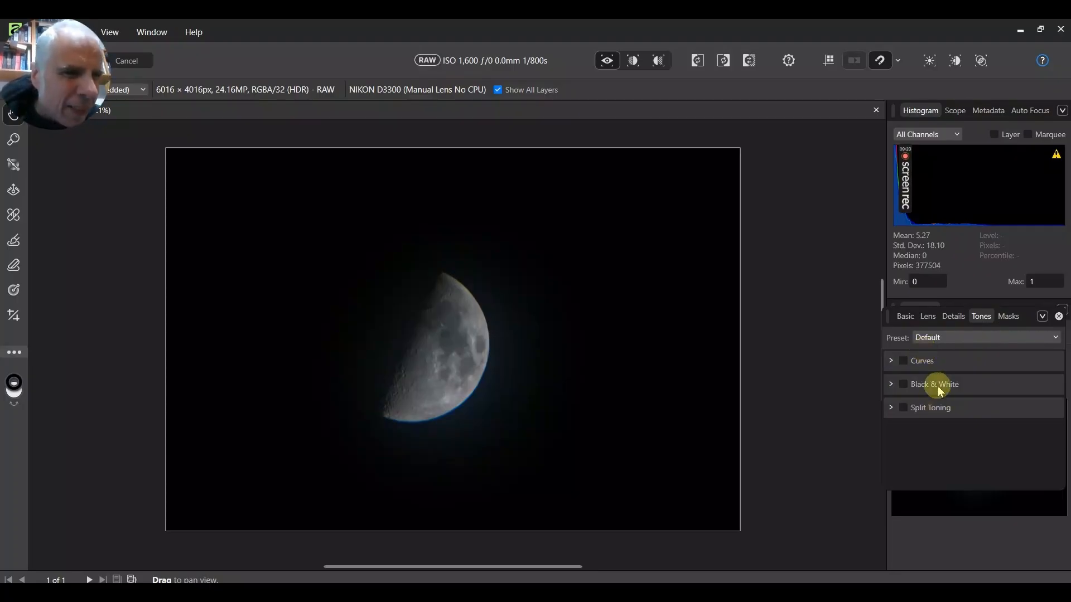
click(1007, 316)
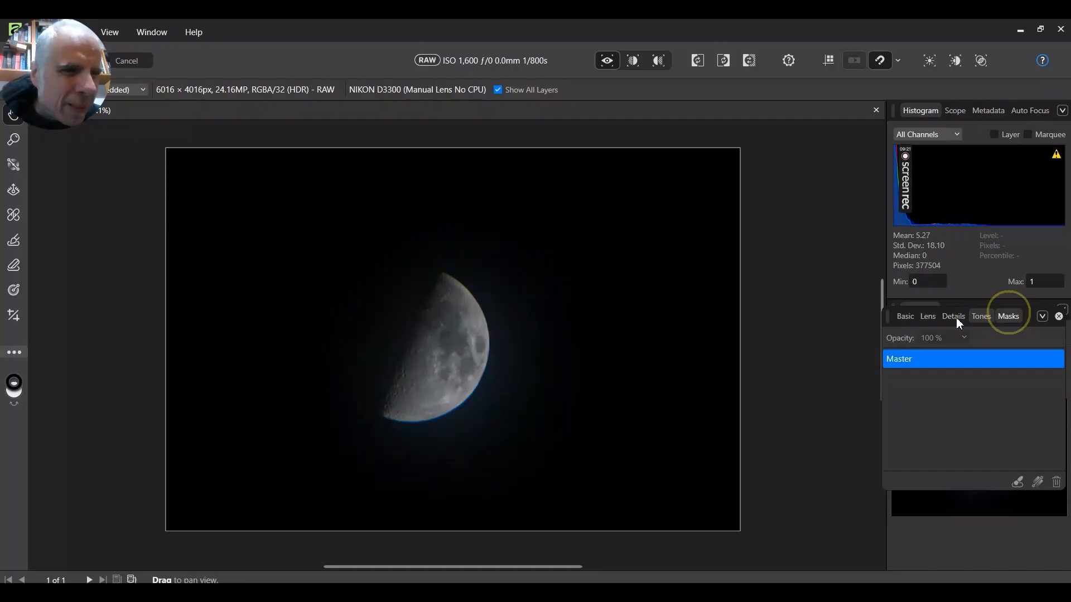
click(912, 318)
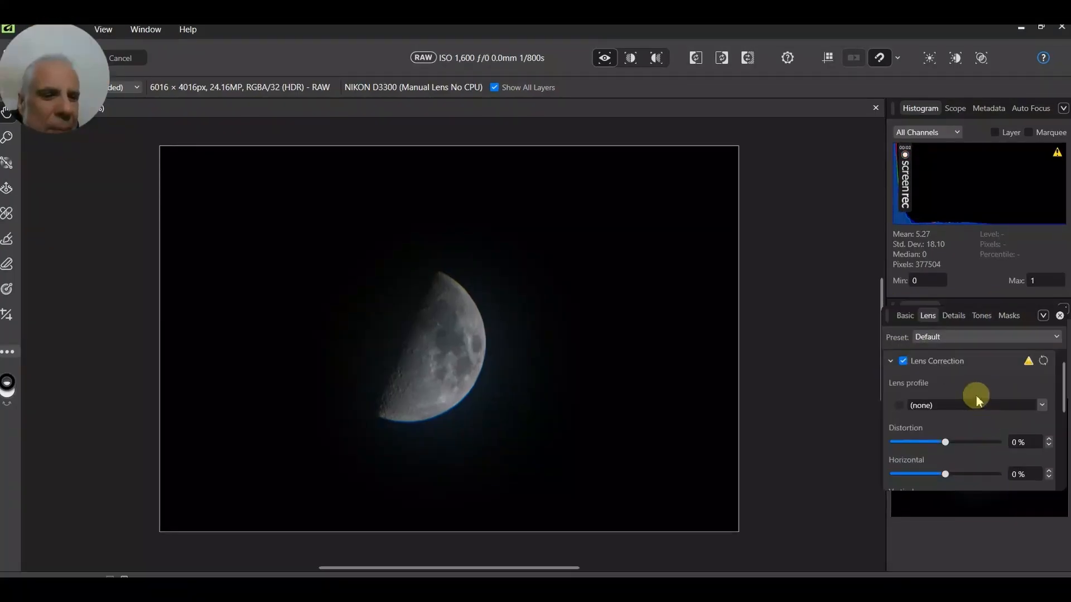
scroll(976, 394, down, 4)
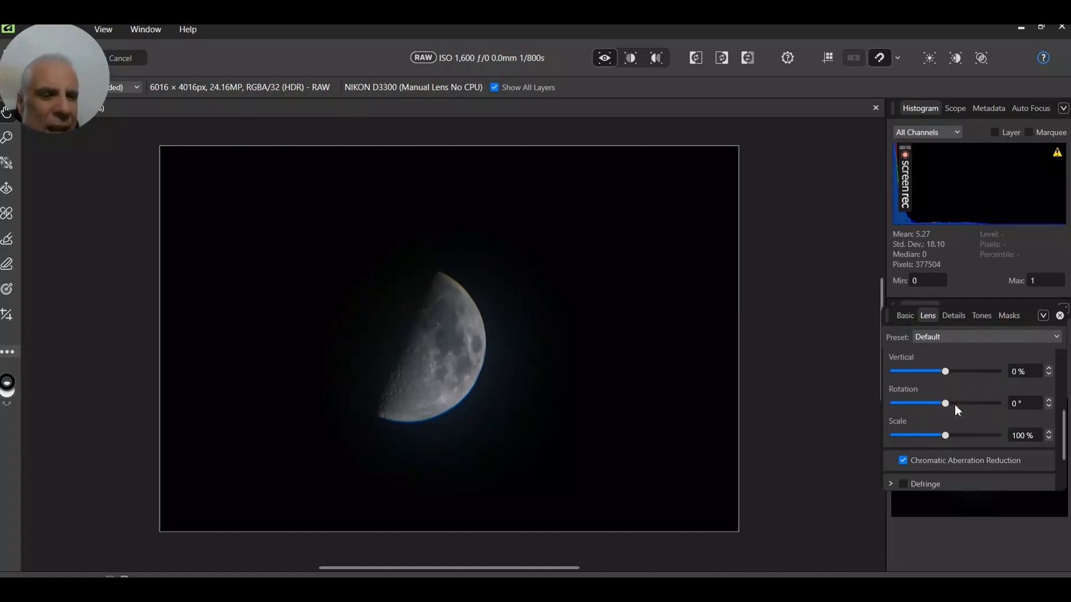
drag(947, 438, 1004, 445)
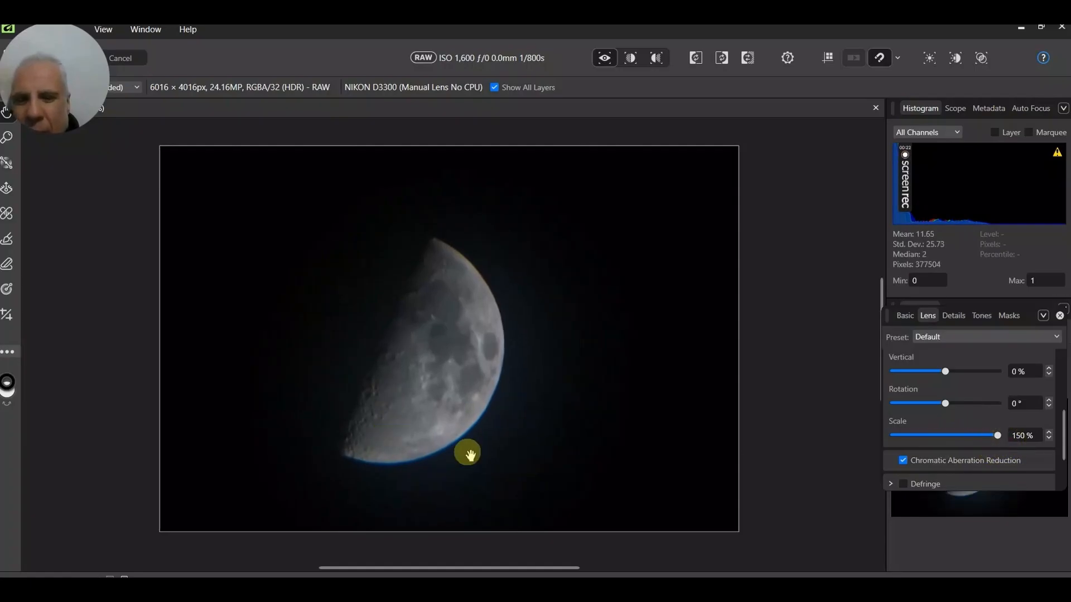
click(490, 456)
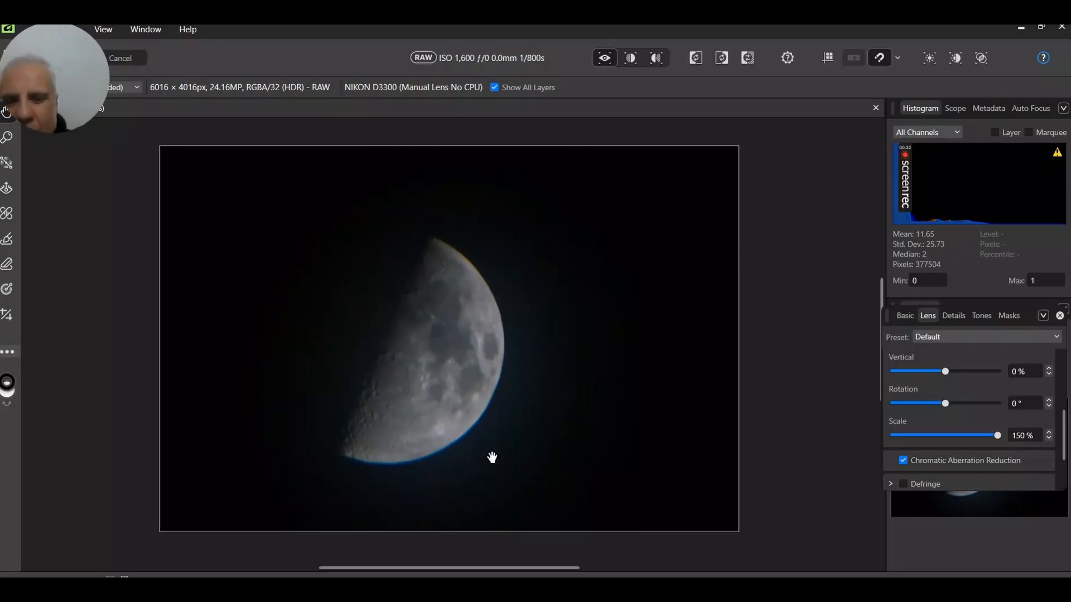
Crop the image with the Crop tool, framing the moon slightly off centre, and commit the crop.
click(9, 315)
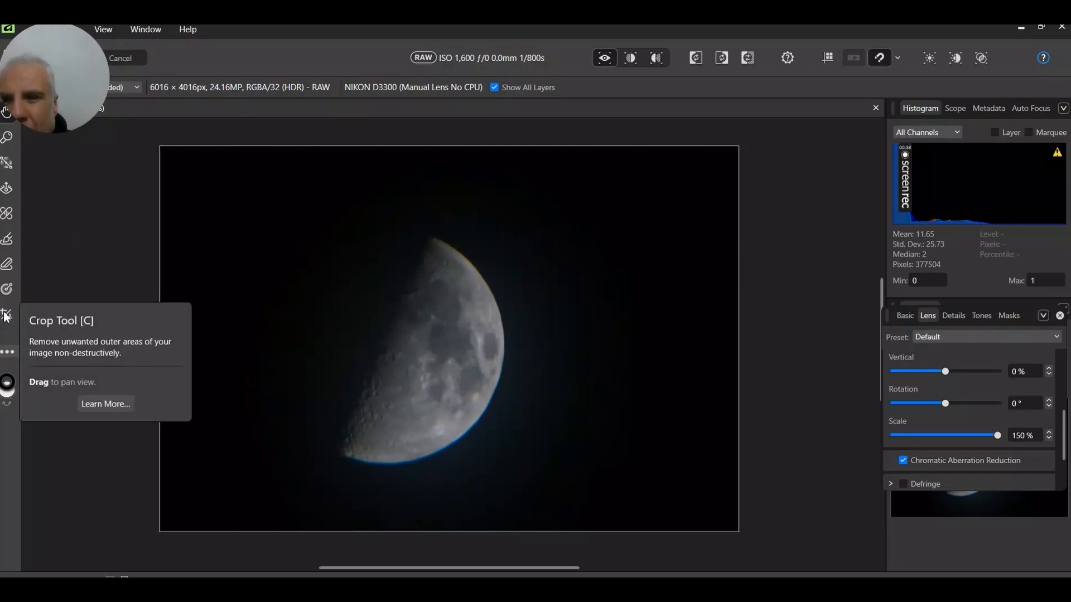
click(5, 315)
drag(246, 178, 765, 548)
drag(581, 400, 541, 377)
double_click(542, 379)
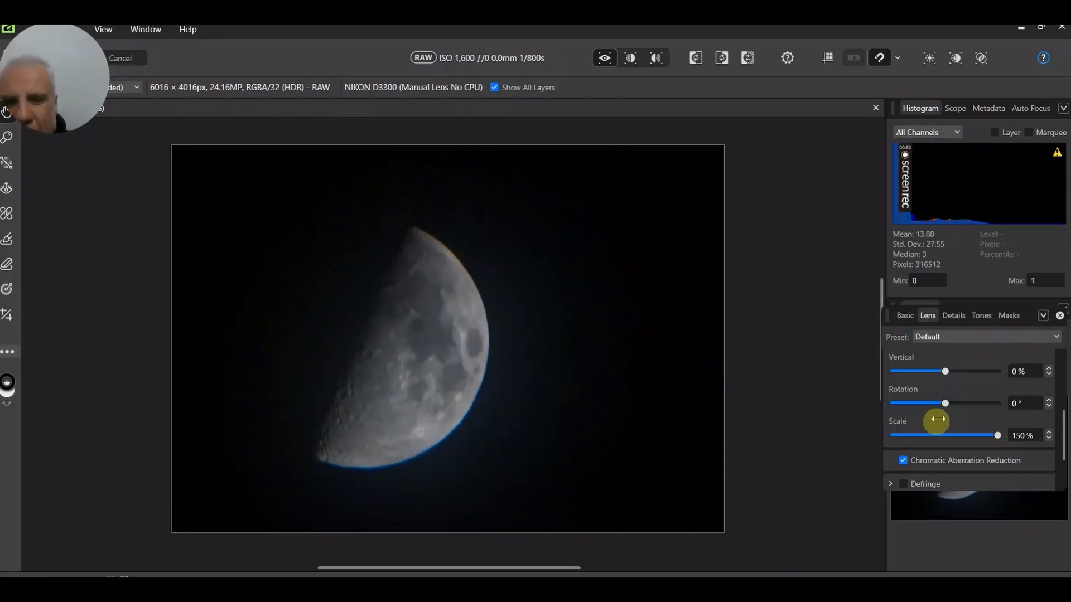
Return to the Basic settings and raise the Exposure to about 1.82.
click(904, 316)
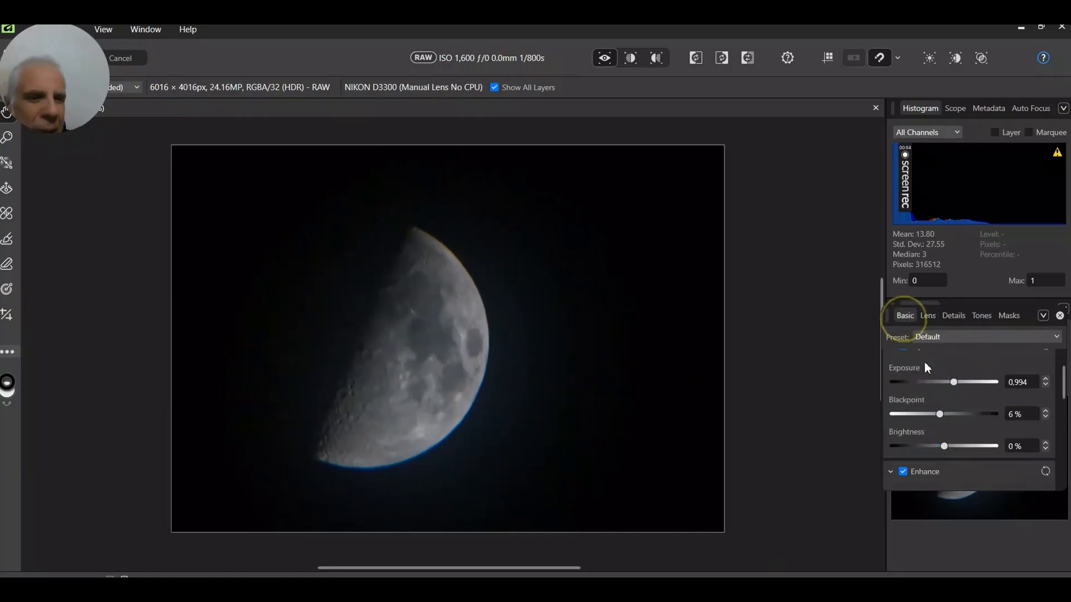
drag(959, 382, 962, 382)
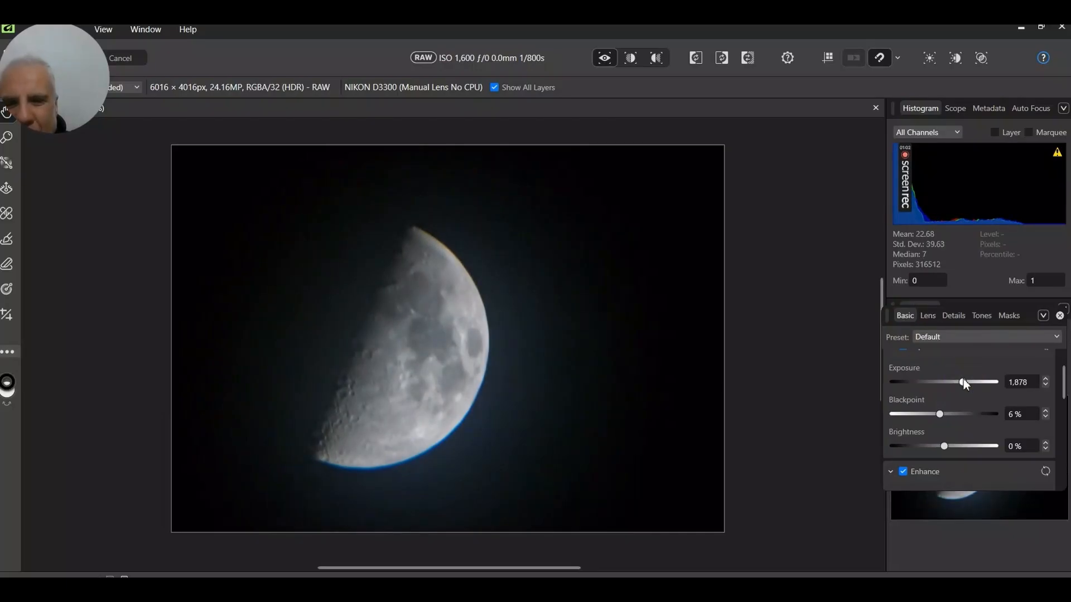
click(962, 382)
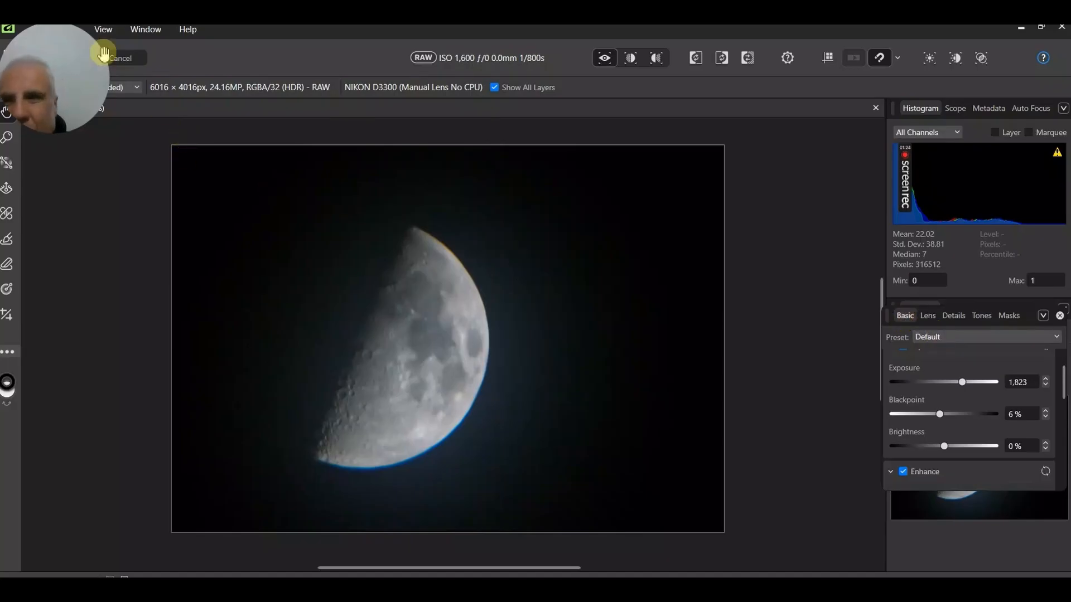
Apply the development to the RAW image.
drag(292, 33, 403, 52)
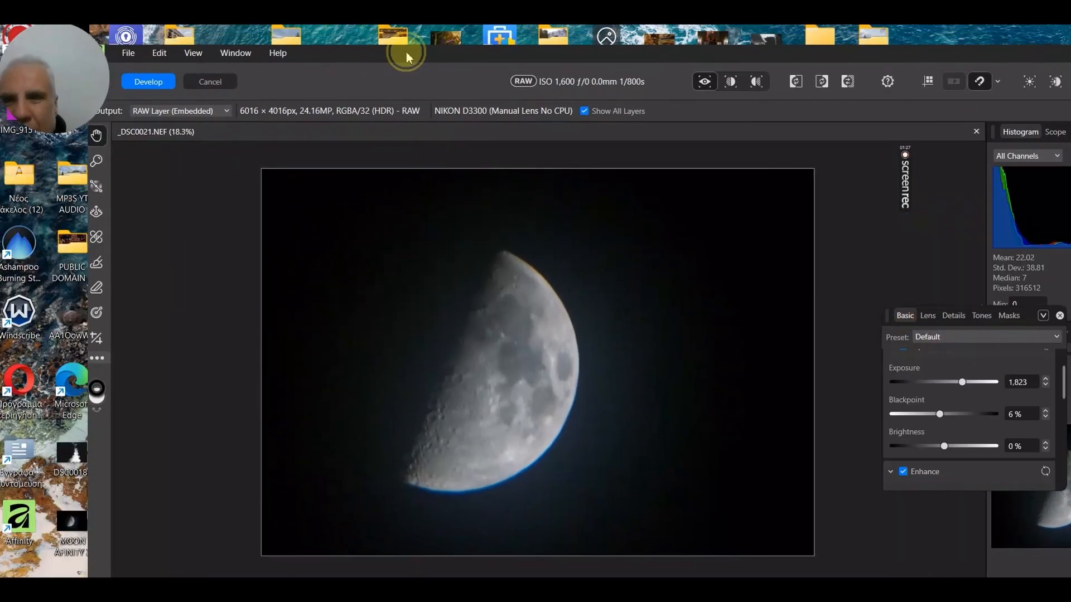
click(150, 81)
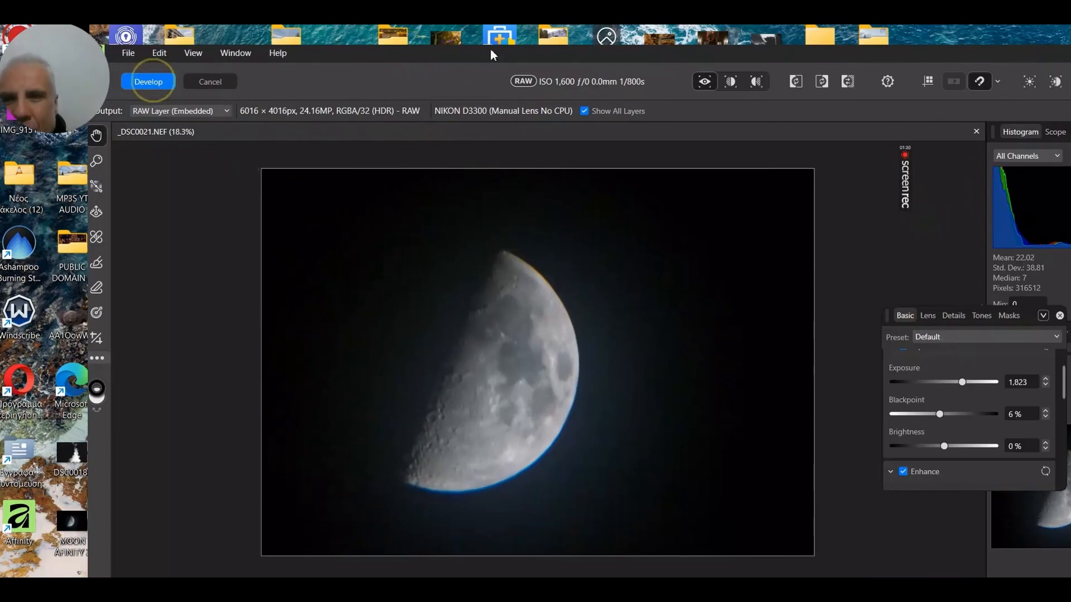
Reposition and maximize the program window.
drag(491, 52, 337, 41)
click(651, 61)
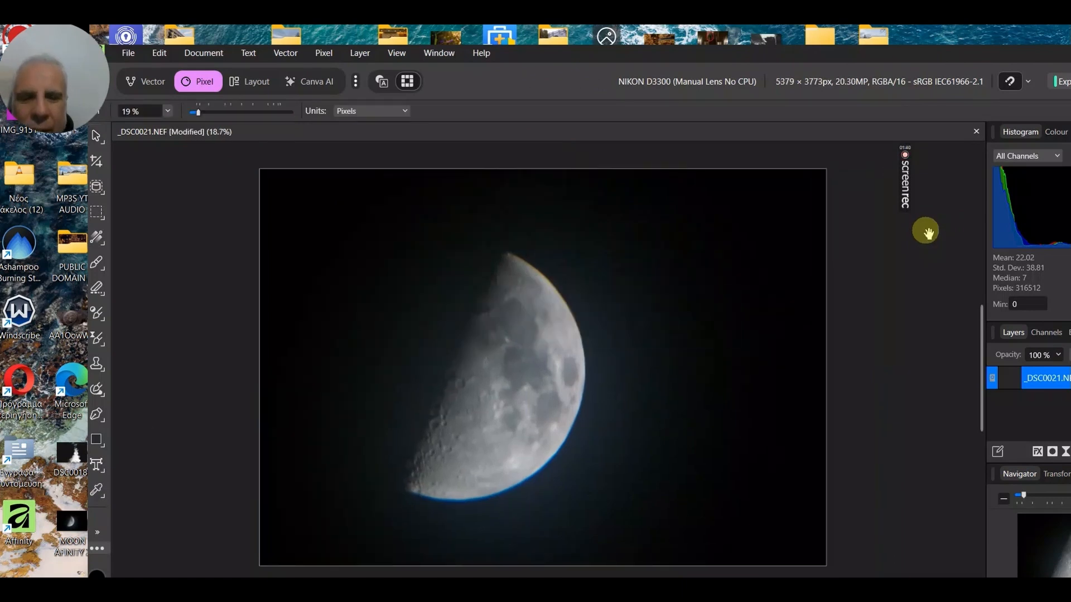
drag(945, 53, 717, 71)
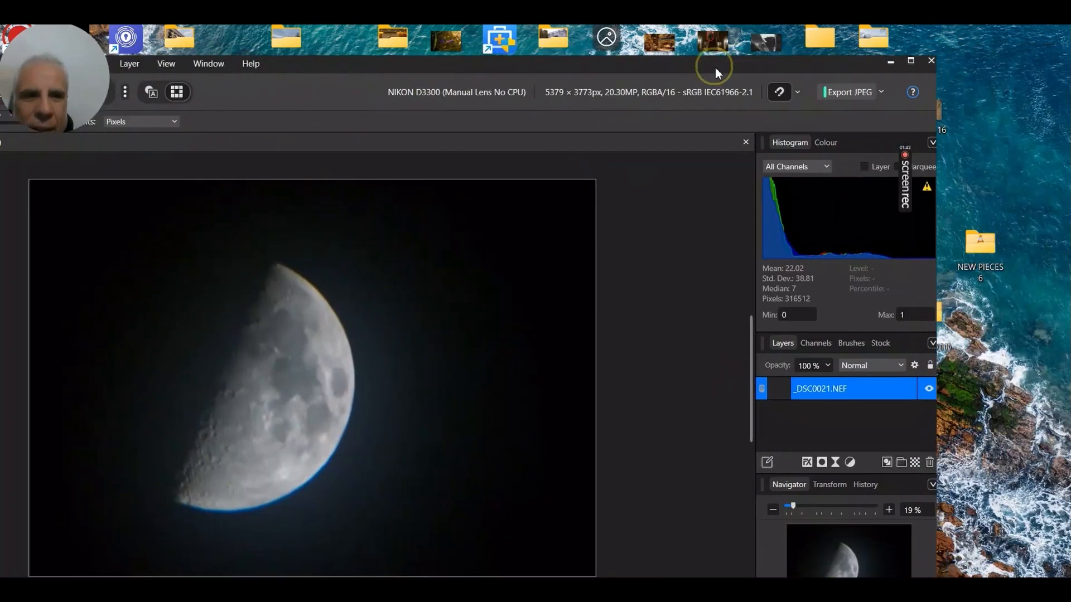
click(912, 61)
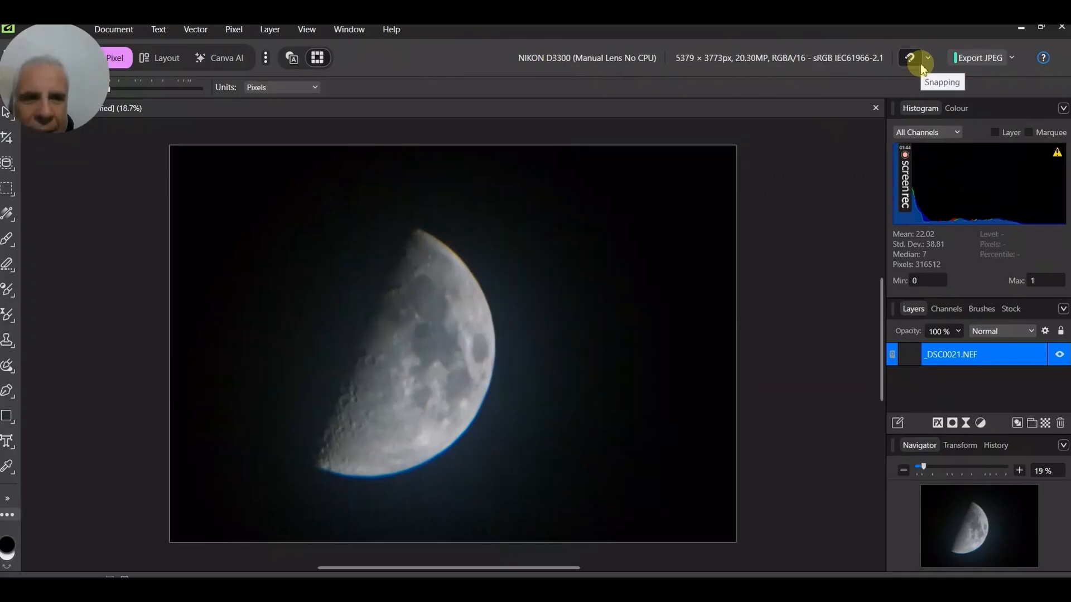
Export the image as a JPEG to the Desktop with the file name MOON IΦINITI 4.
click(969, 64)
click(968, 62)
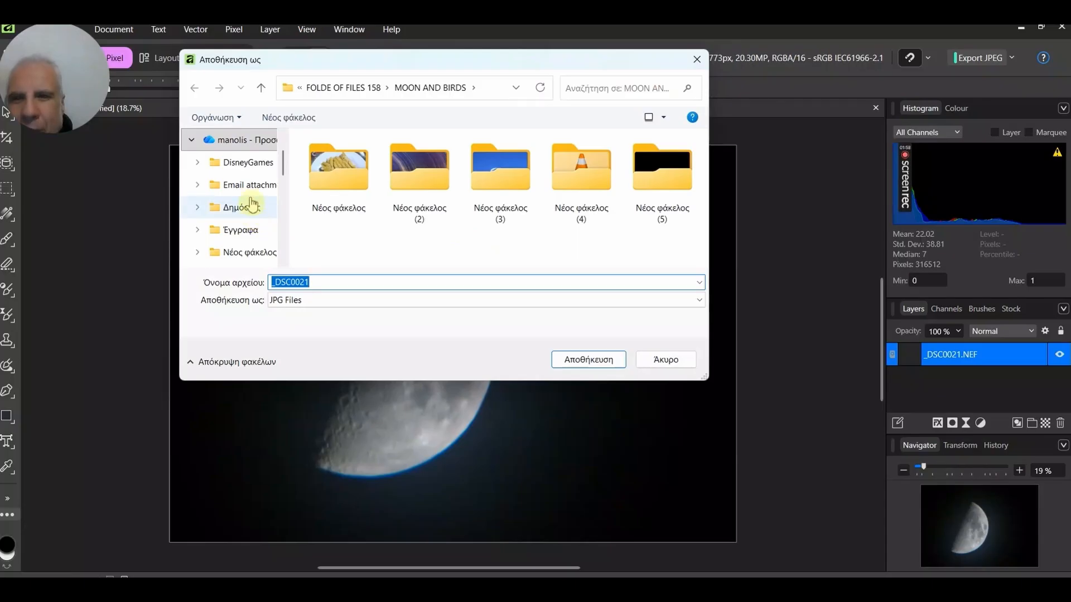
scroll(255, 214, up, 5)
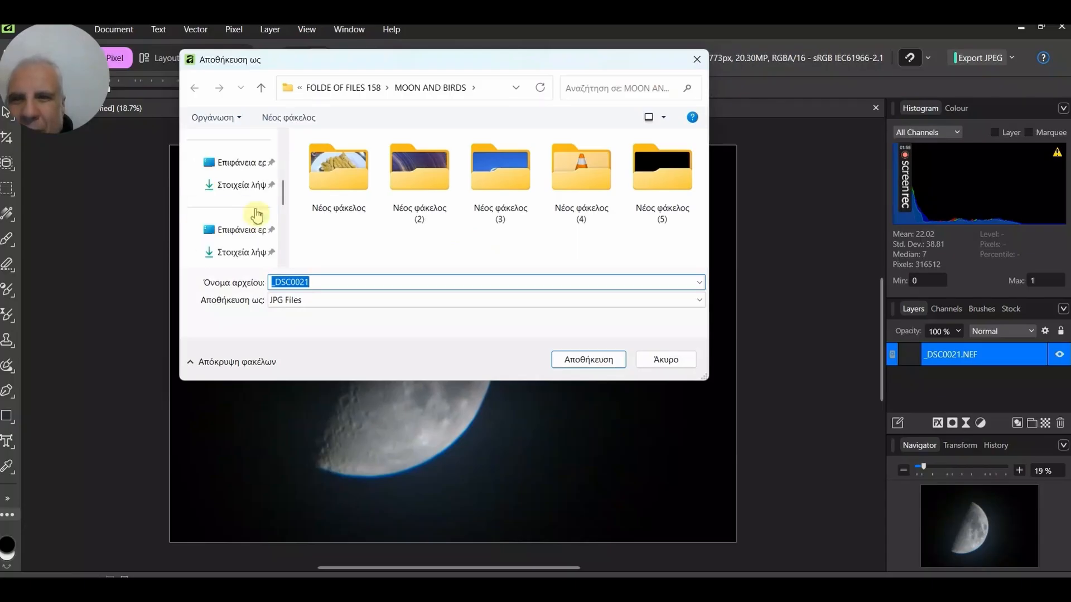
click(252, 164)
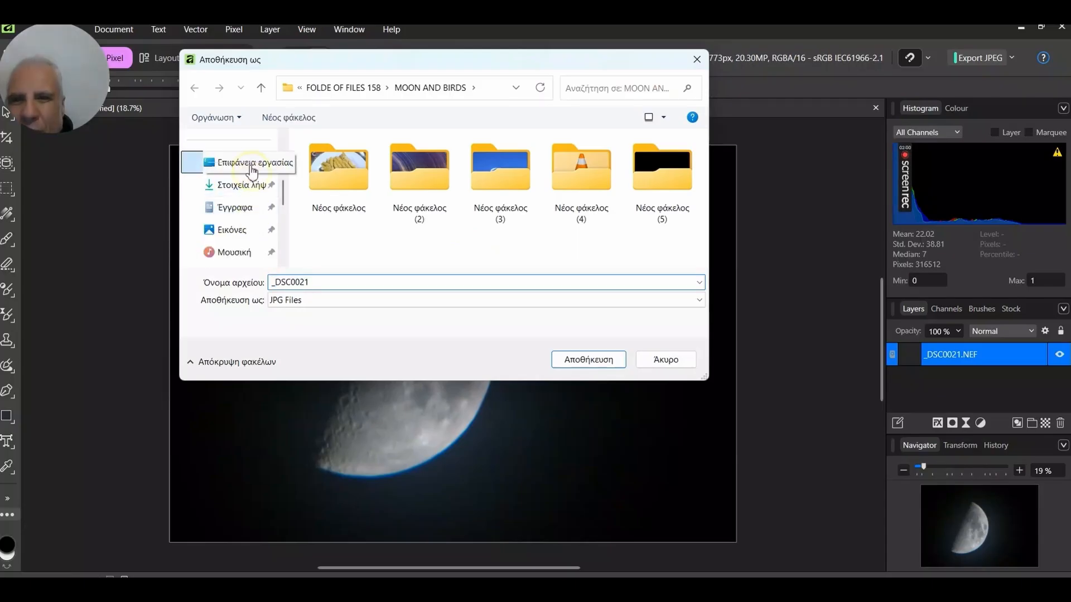
double_click(317, 304)
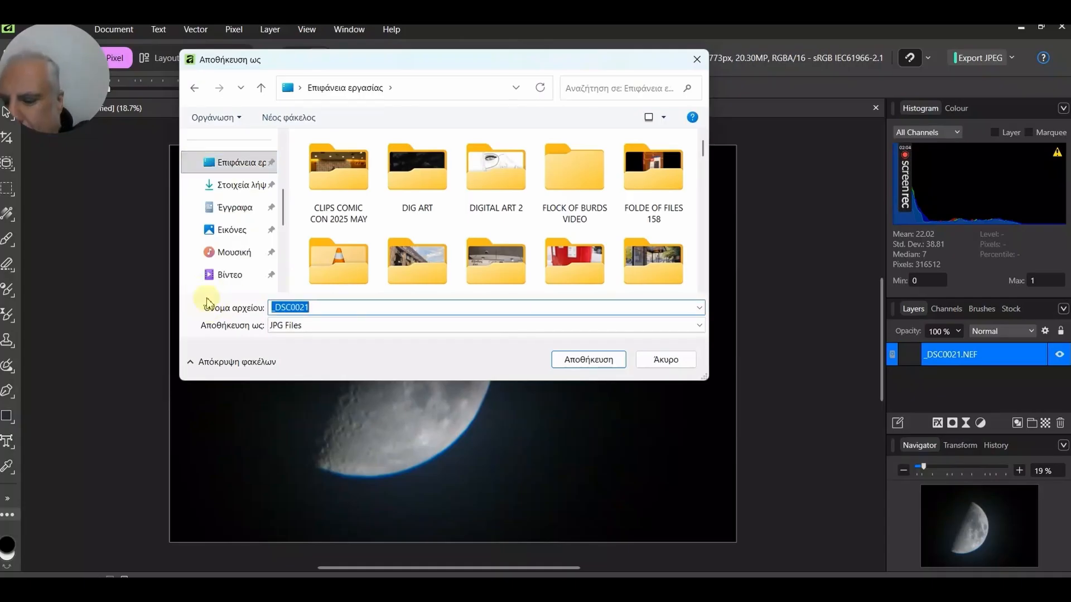
text(MOON )
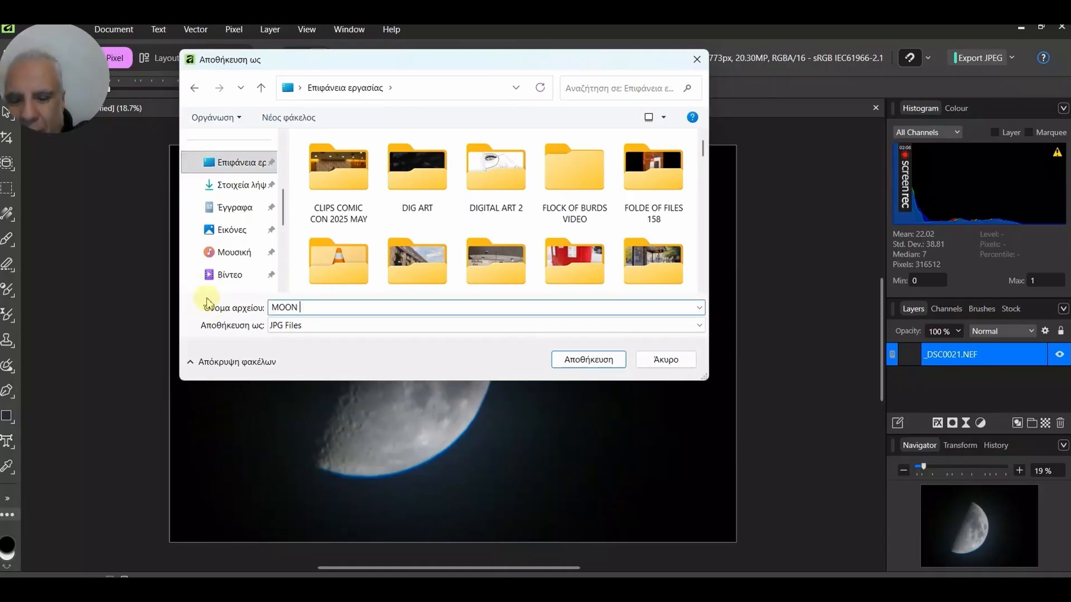
text(IΦΙΝΙΤΙ 4)
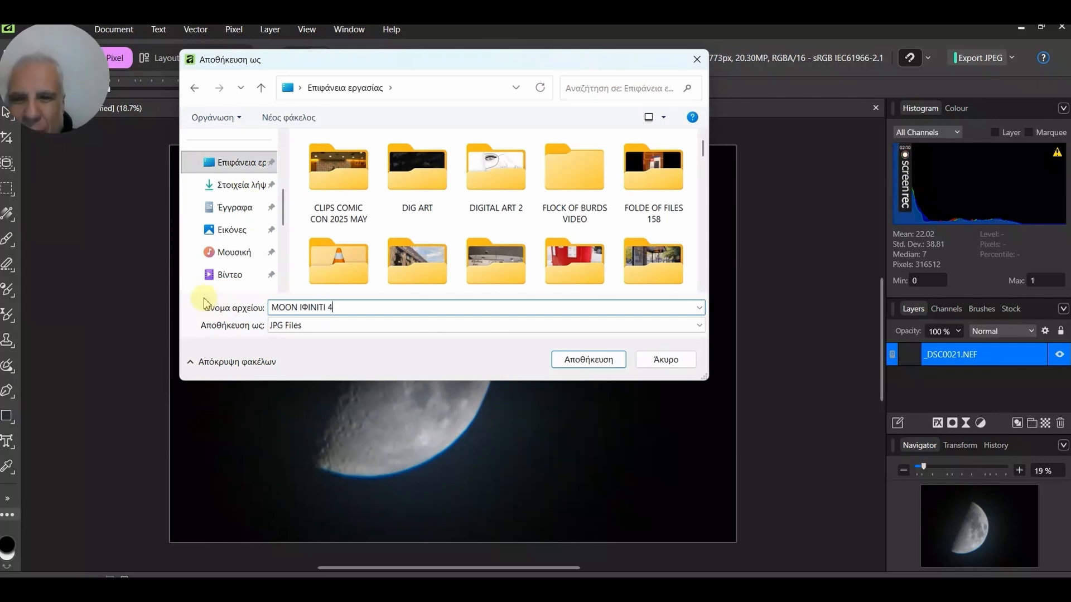
click(614, 363)
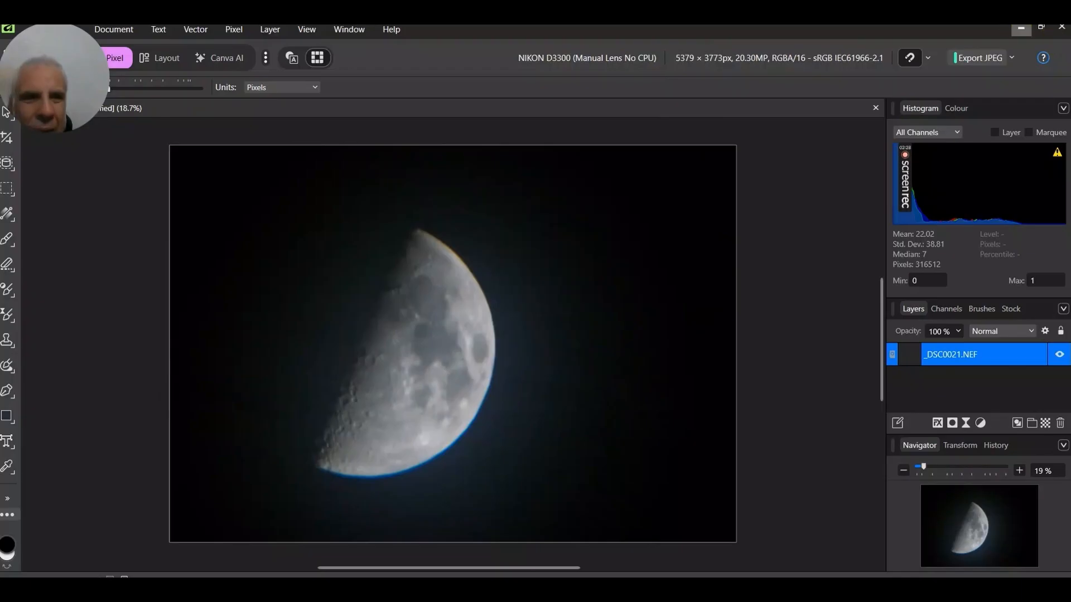
Minimize the program and select the exported MOON IΦINITI 4 file on the desktop.
click(1020, 27)
click(381, 472)
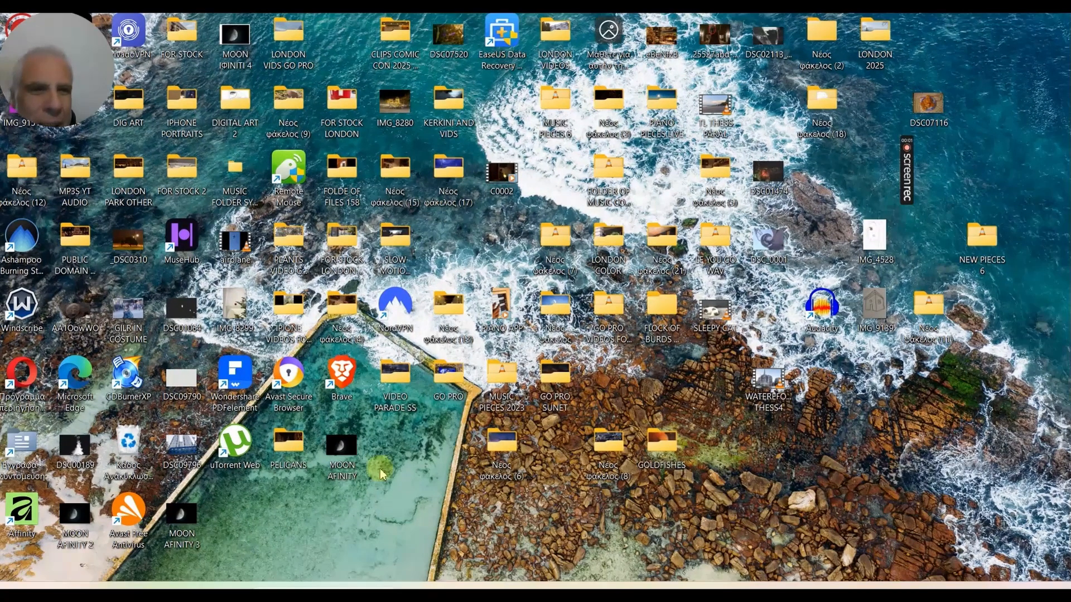
click(230, 65)
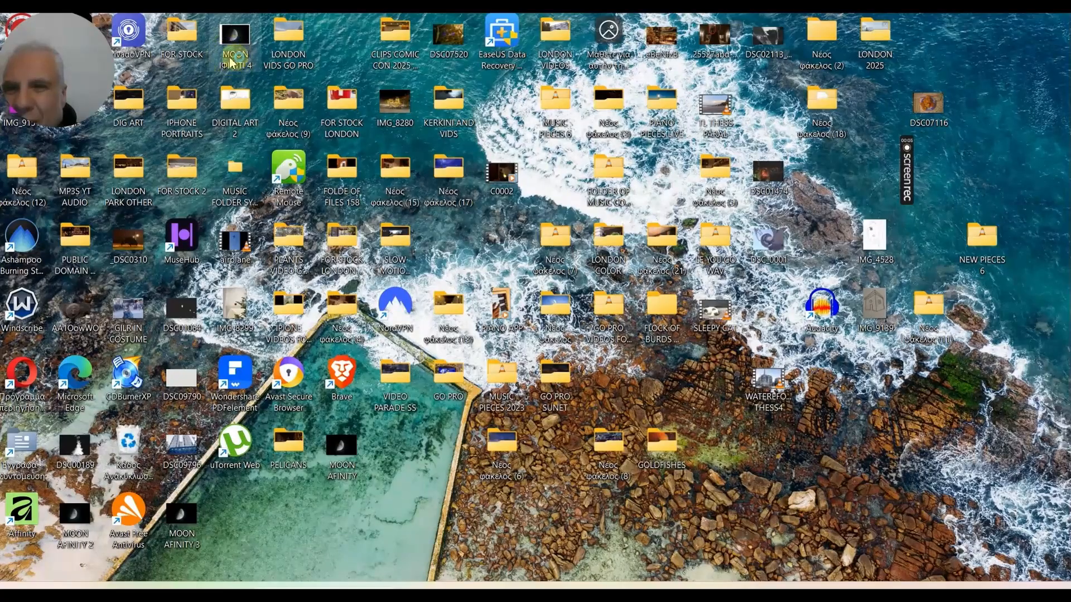
Open the exported MOON IΦINITI 4 JPEG in the photo viewer, enlarge it to inspect, and close it.
double_click(314, 160)
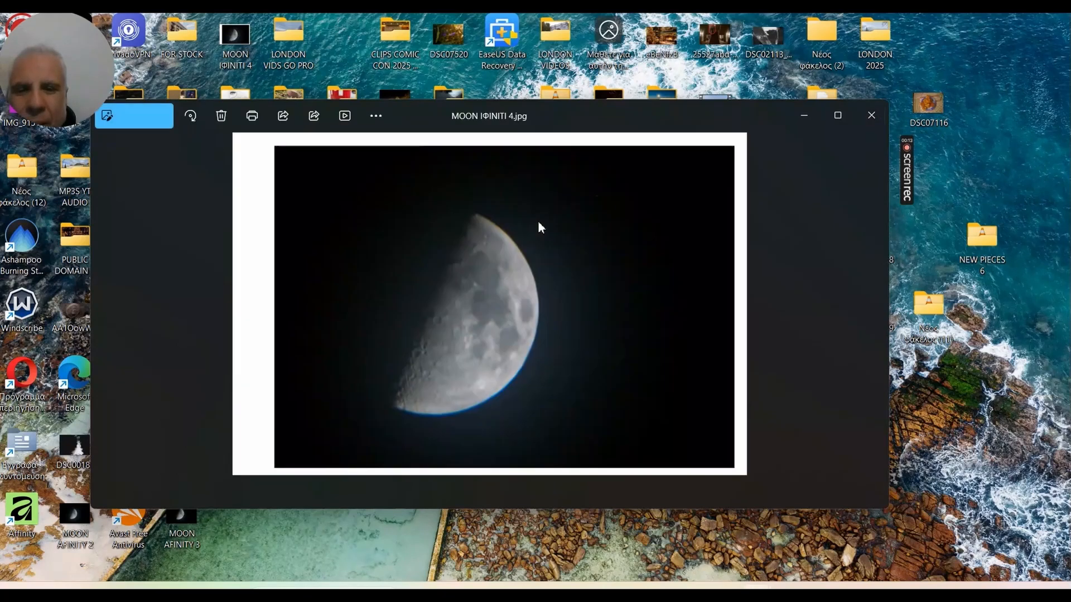
click(997, 186)
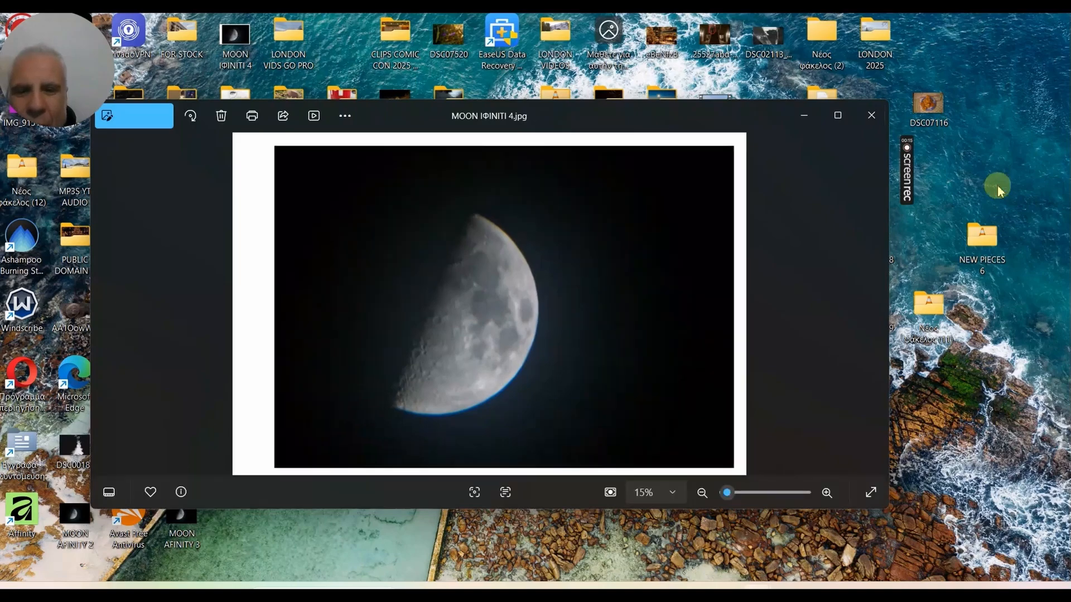
click(838, 114)
click(1023, 29)
drag(534, 107, 610, 97)
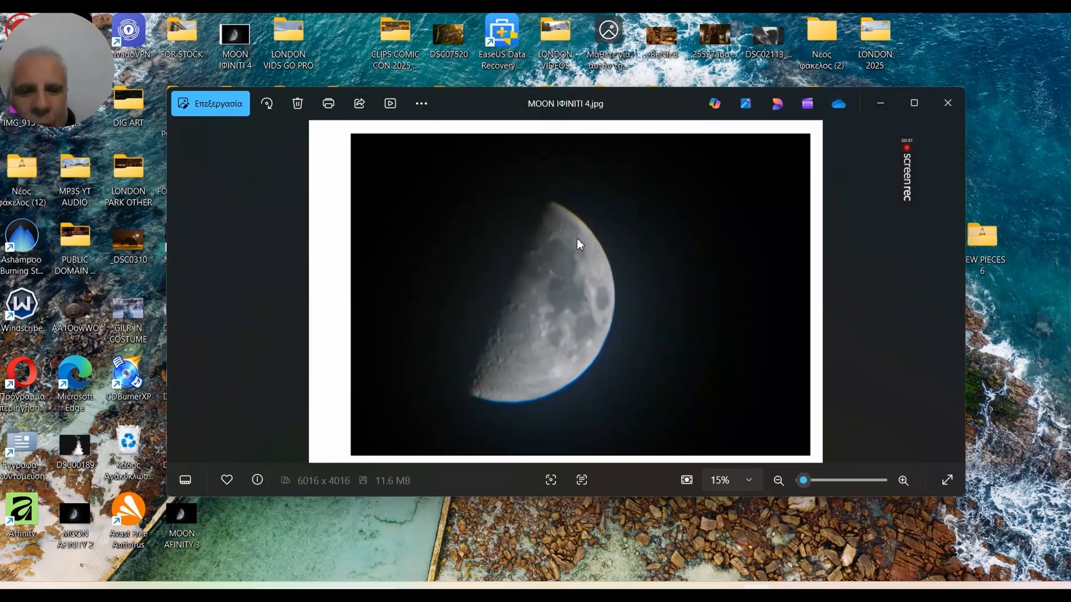
drag(577, 239, 547, 215)
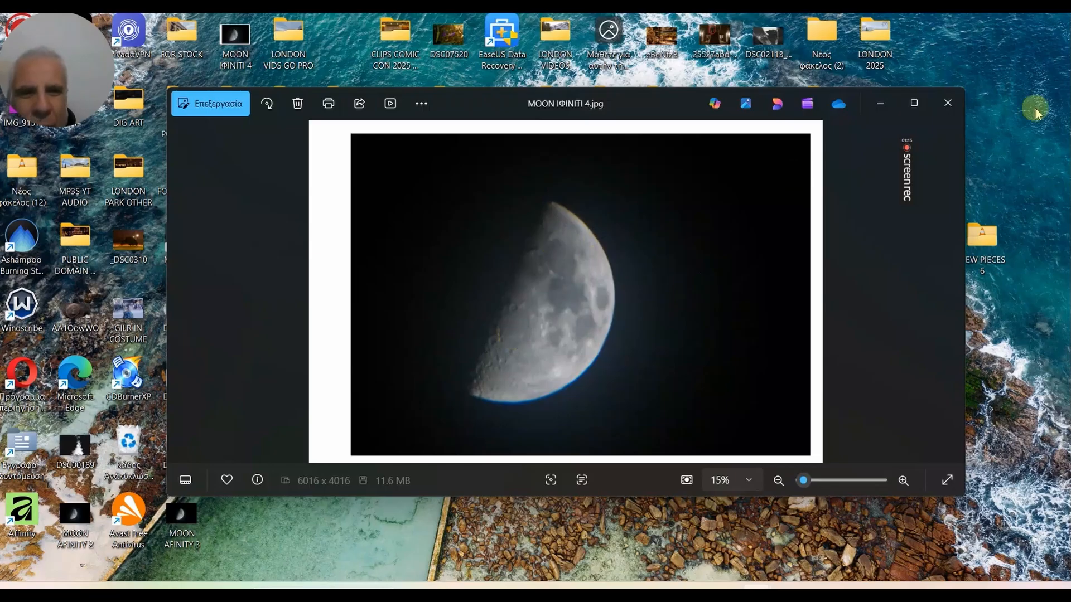
click(952, 103)
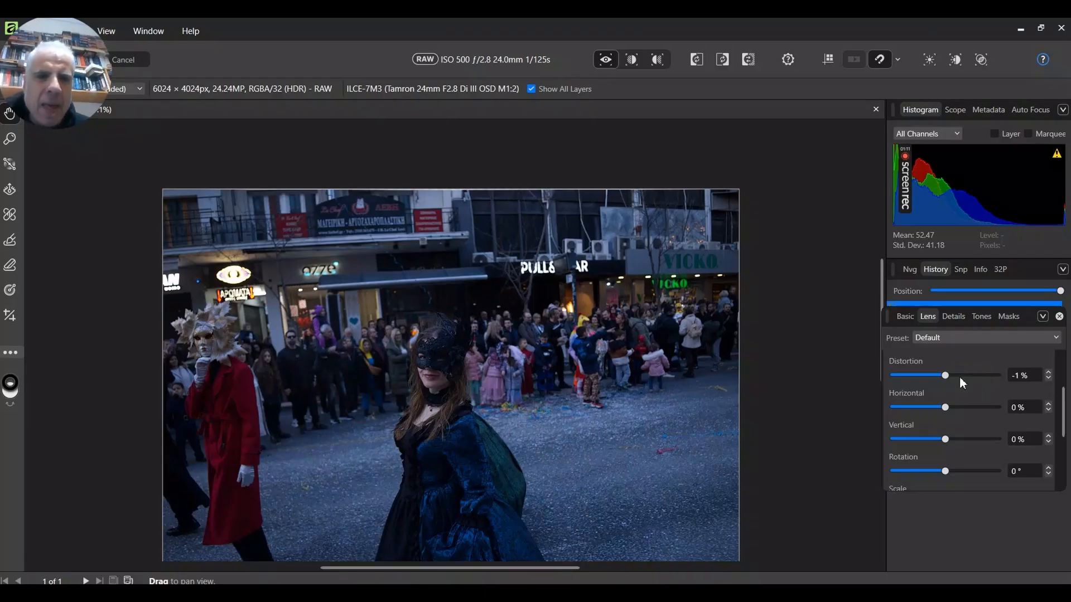
Raise the portrait RAW image's exposure to about 1.27 in the Basic development settings.
click(904, 317)
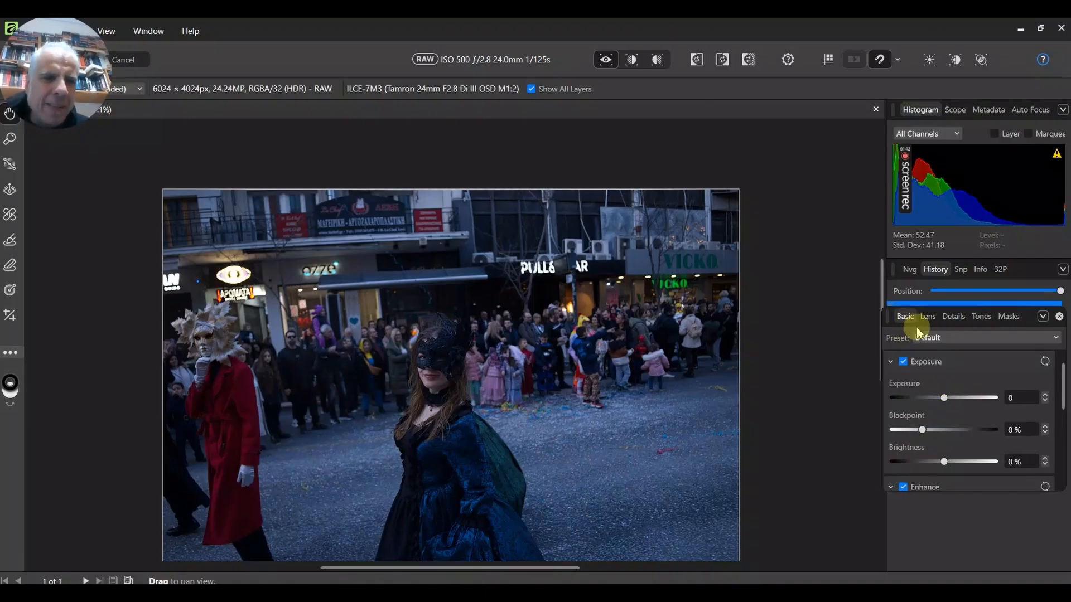
drag(950, 398, 953, 463)
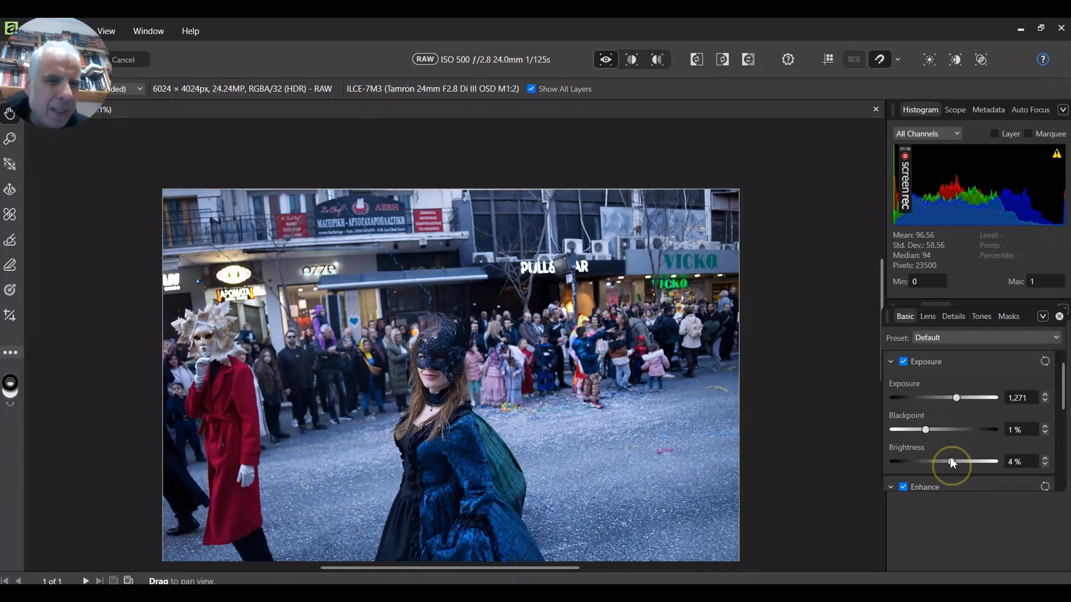
Set the lens correction rotation to 1.5° and the scale to 150%.
scroll(953, 411, down, 3)
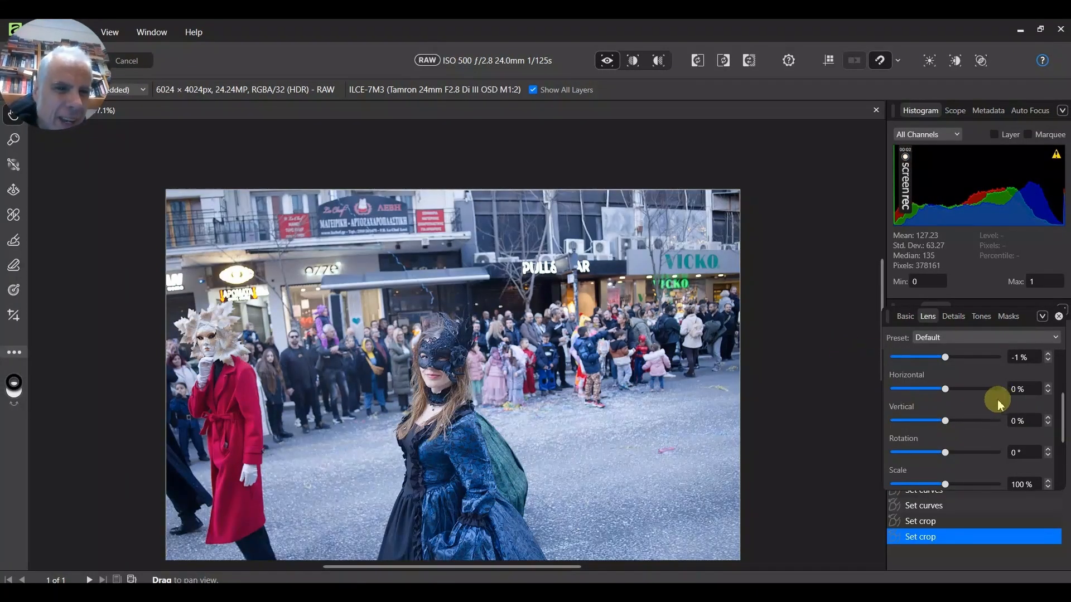
click(946, 453)
drag(948, 455, 954, 452)
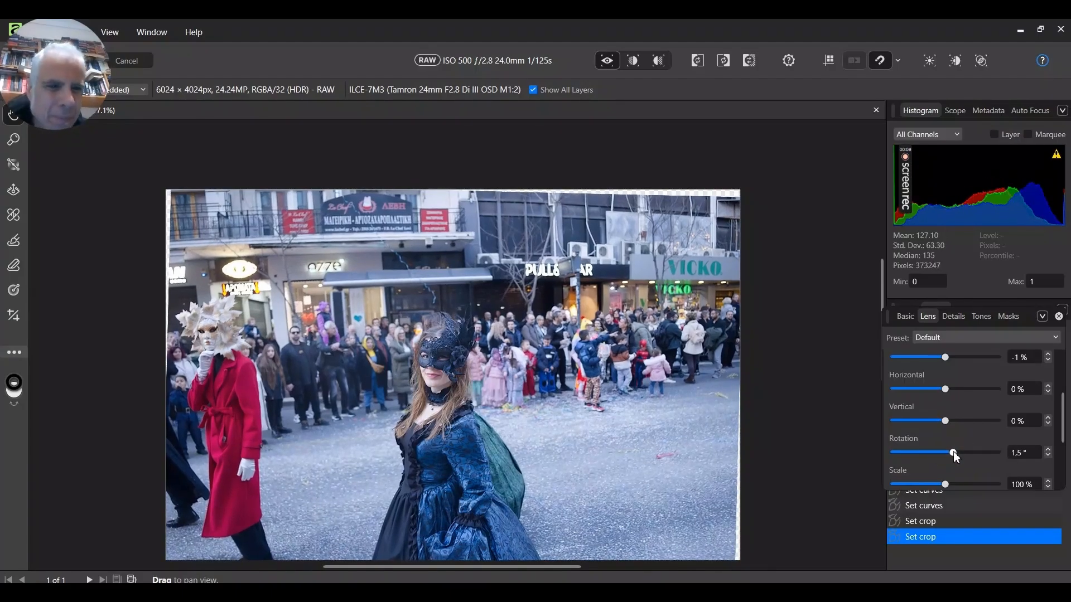
drag(945, 484, 999, 485)
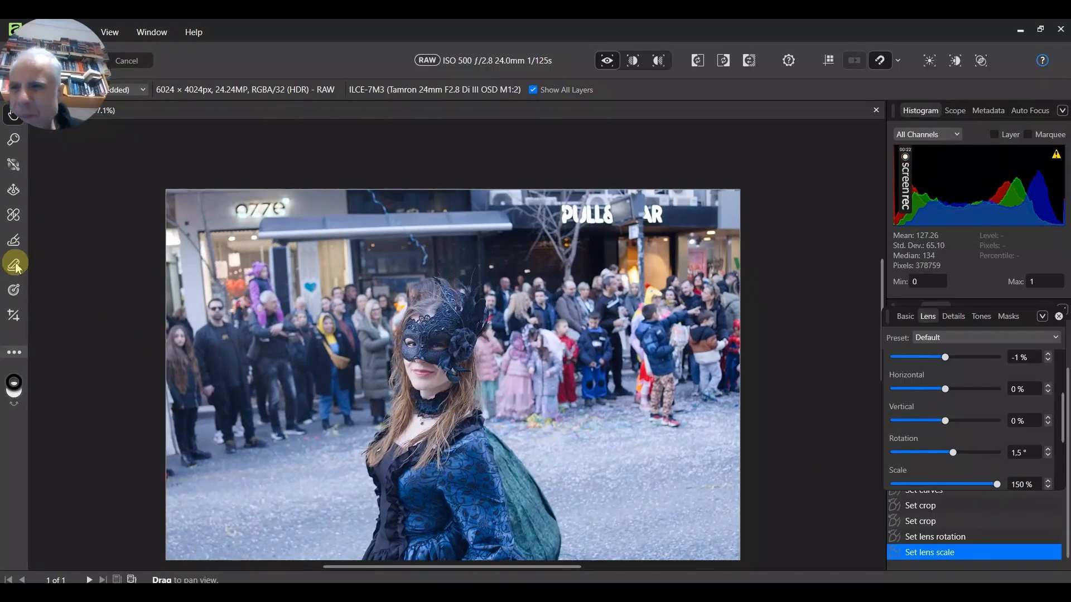
Crop the image to a vertical frame about 2271 × 3962 px around the masked woman.
click(13, 317)
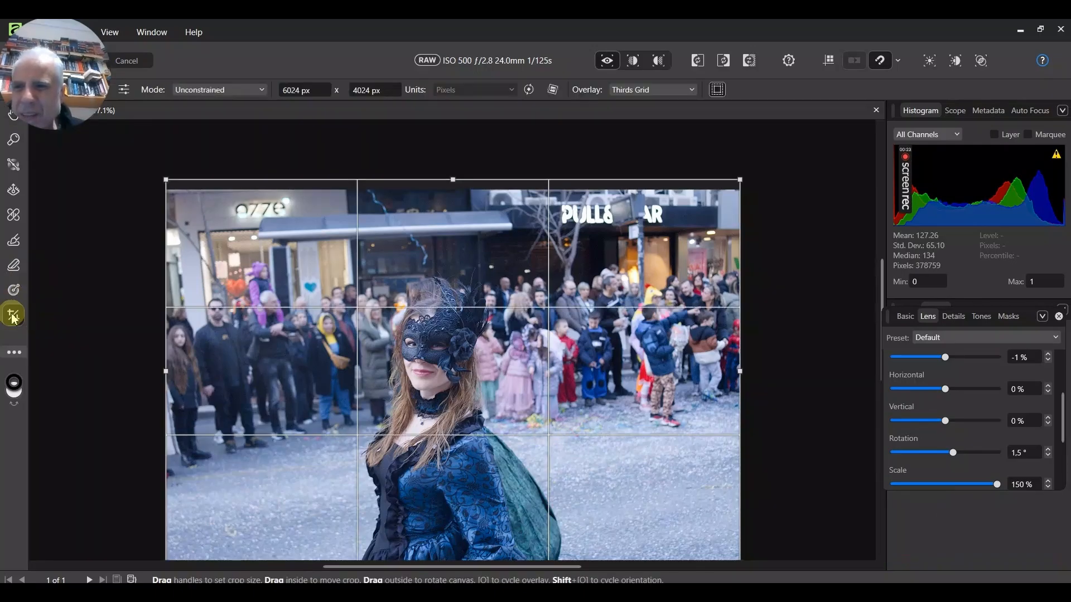
drag(362, 203, 582, 571)
drag(505, 443, 489, 438)
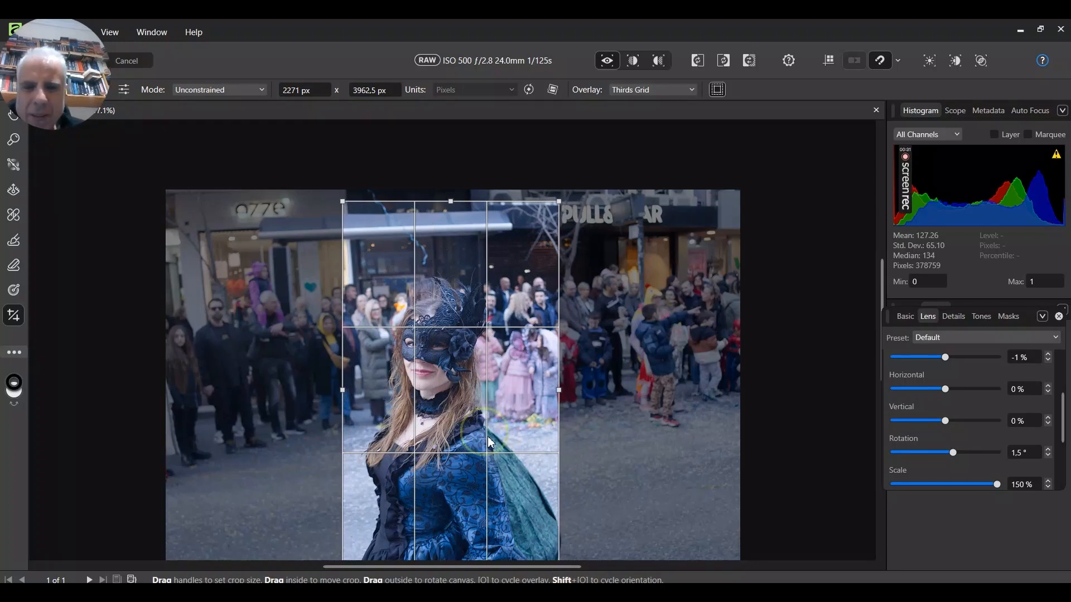
double_click(490, 438)
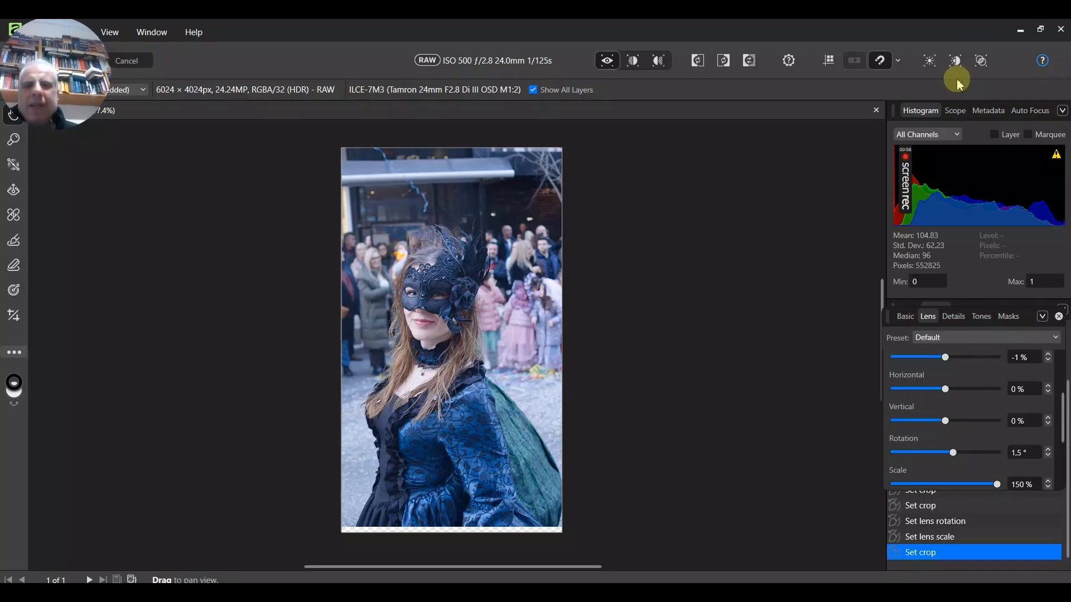
click(312, 32)
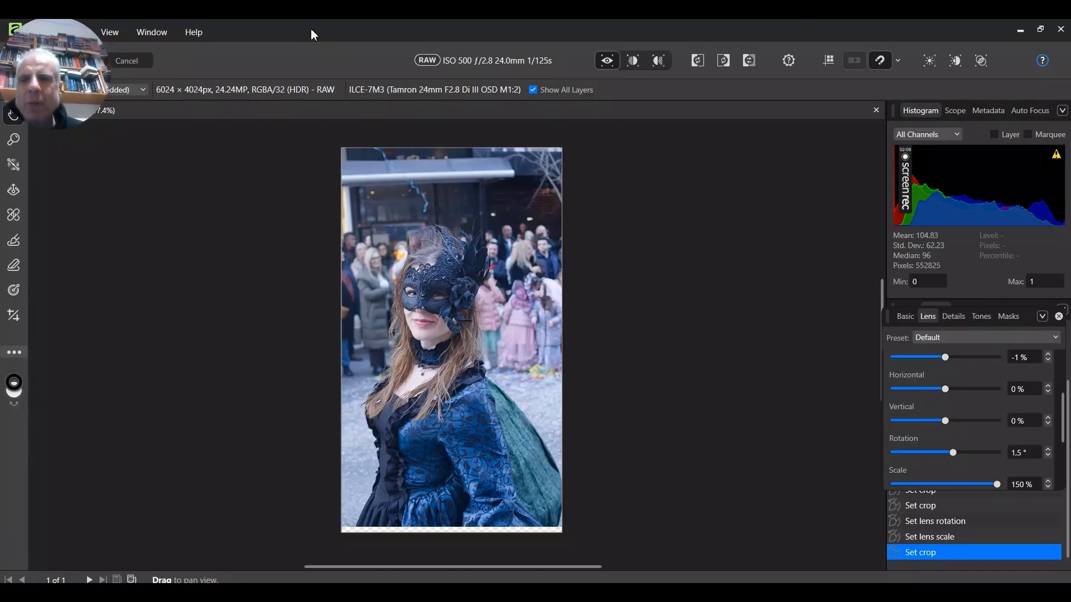
click(312, 34)
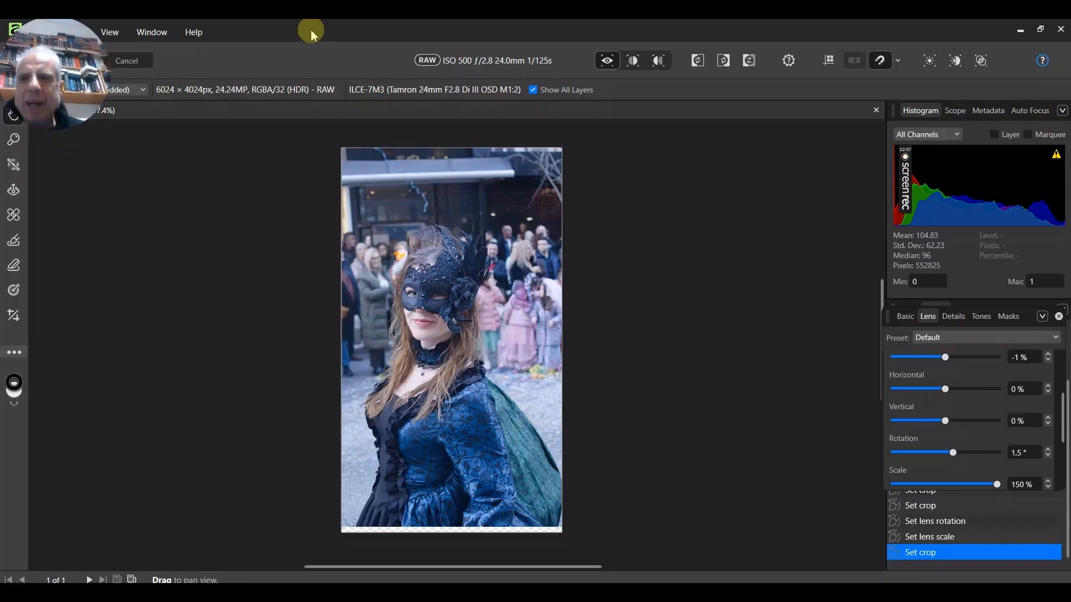
click(241, 174)
click(242, 175)
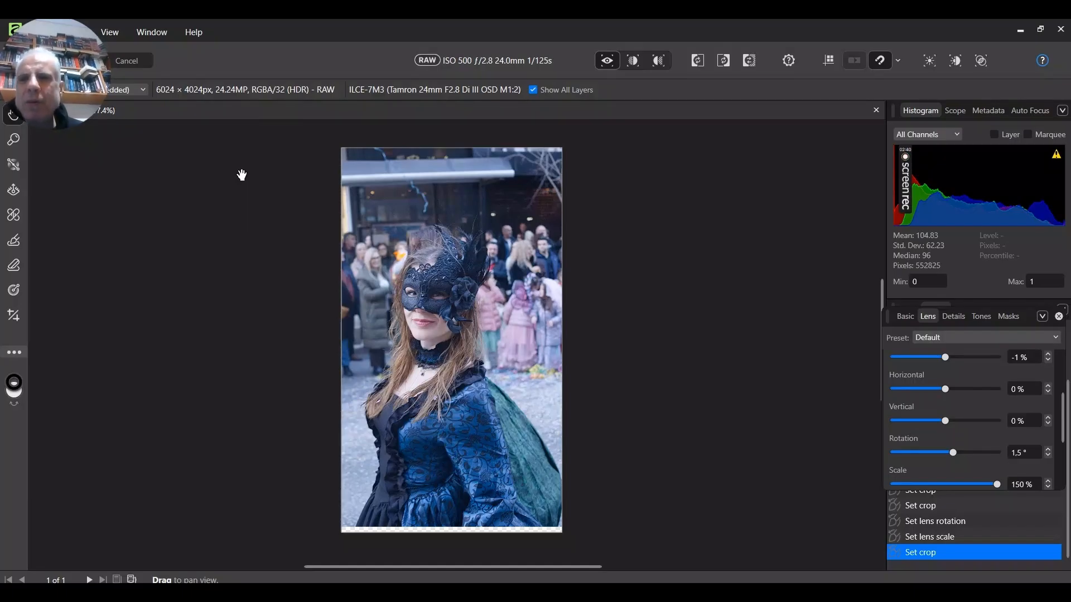
click(241, 175)
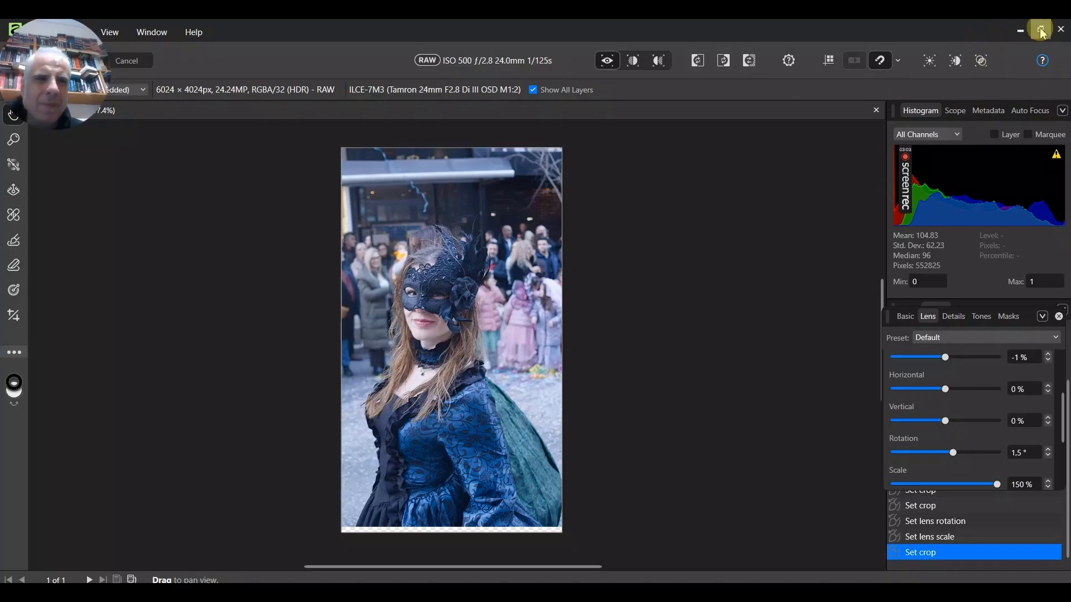
Apply the development to the RAW portrait image.
drag(328, 29, 490, 38)
click(215, 65)
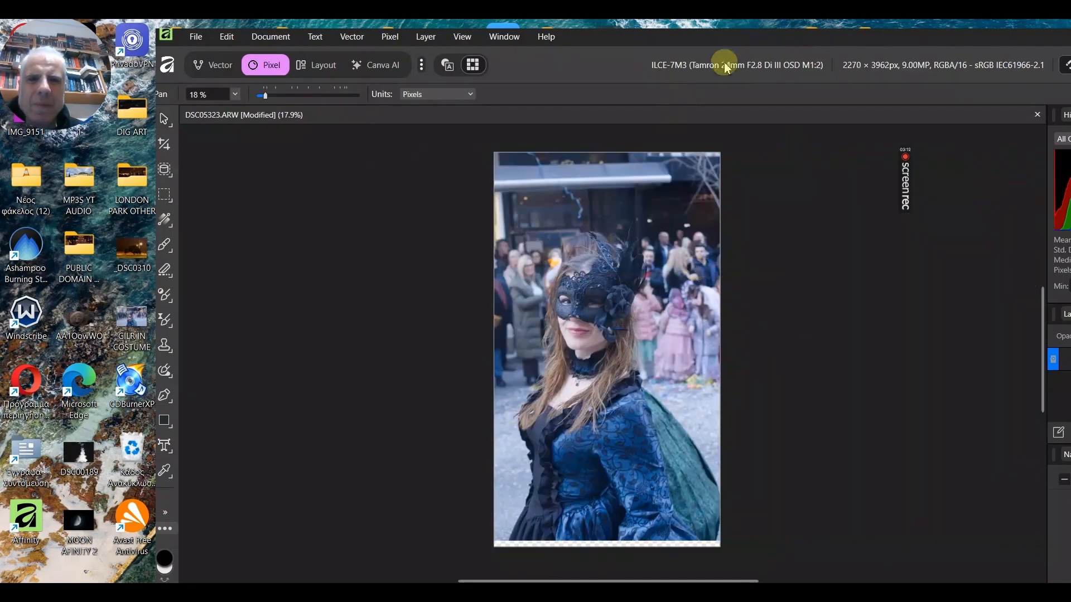
Export the image as a JPEG to the Desktop with the file name PORTRAIT.
drag(777, 41, 507, 54)
click(870, 76)
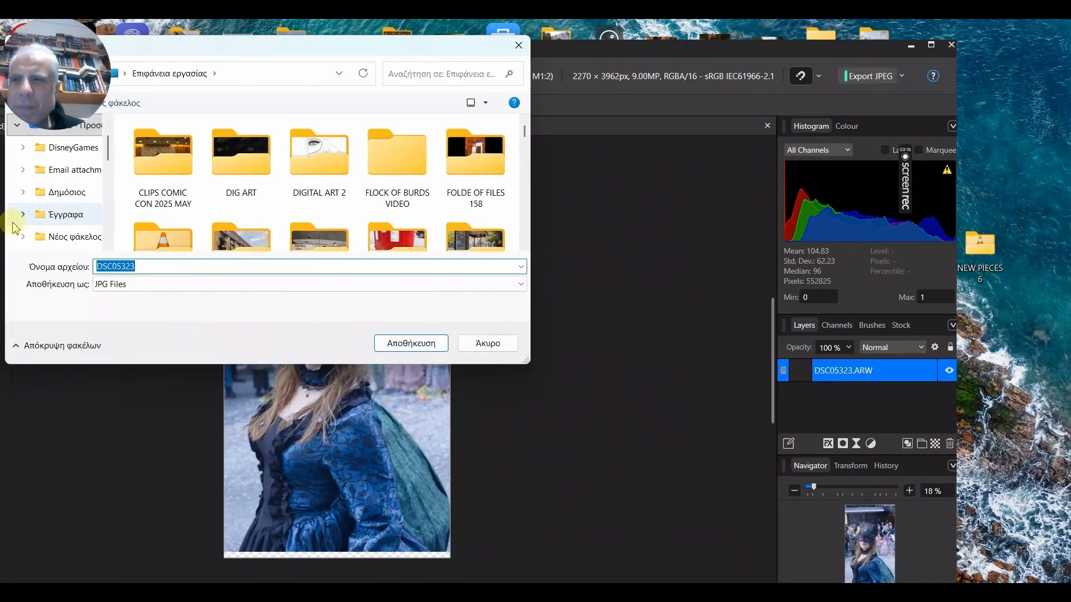
click(63, 147)
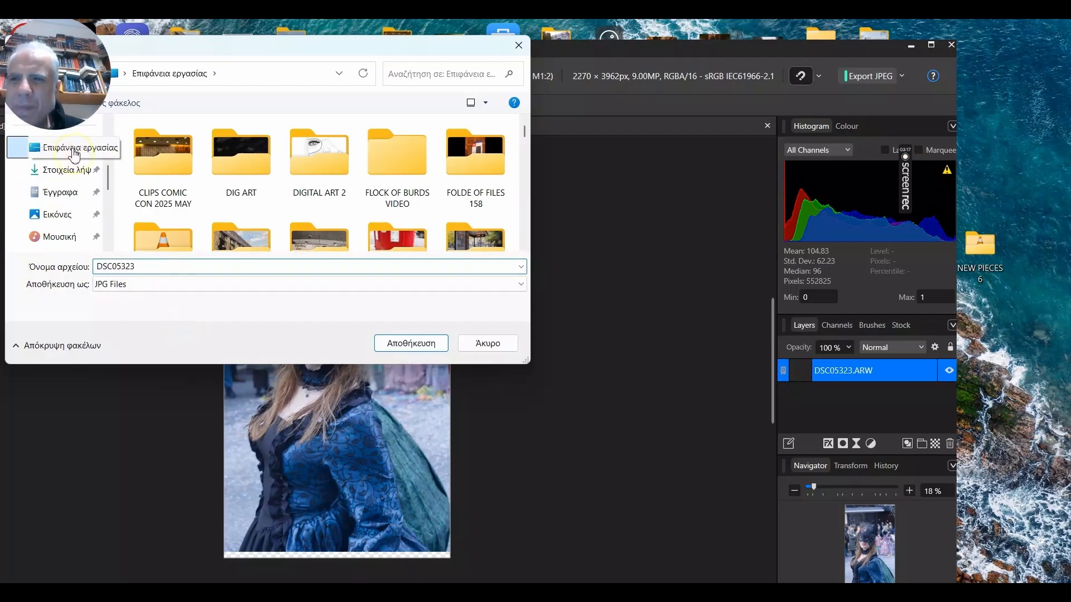
double_click(152, 266)
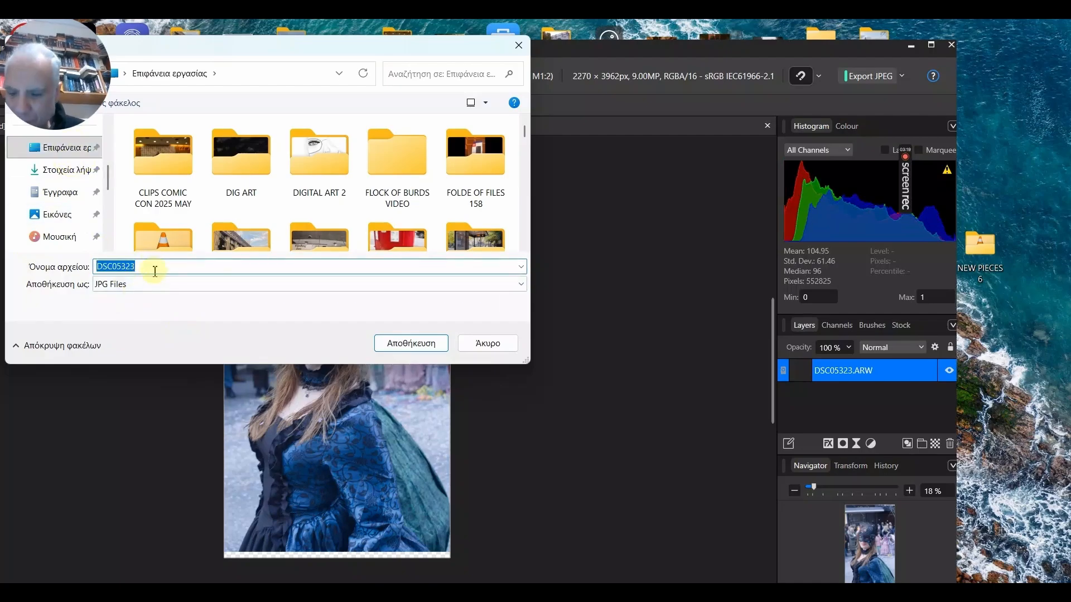
text(PORTRAIT)
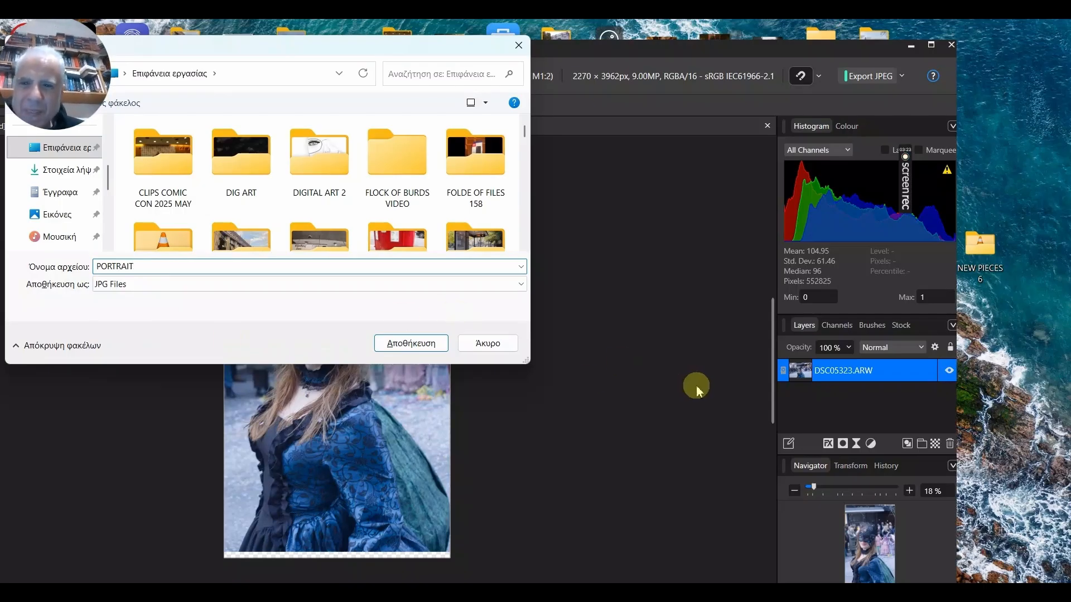
click(411, 343)
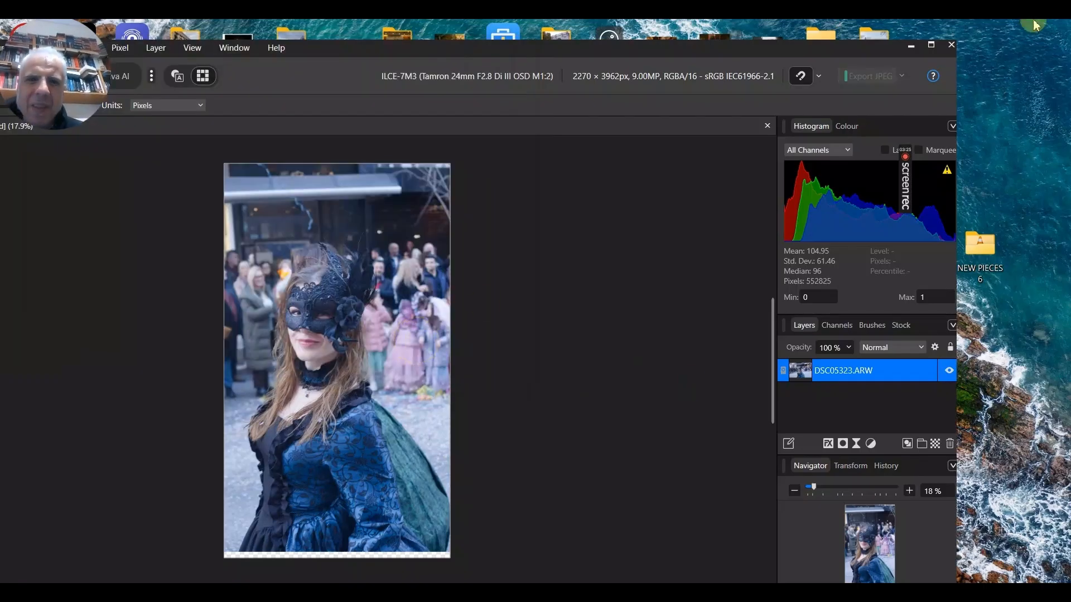
Close the document without saving changes.
click(949, 44)
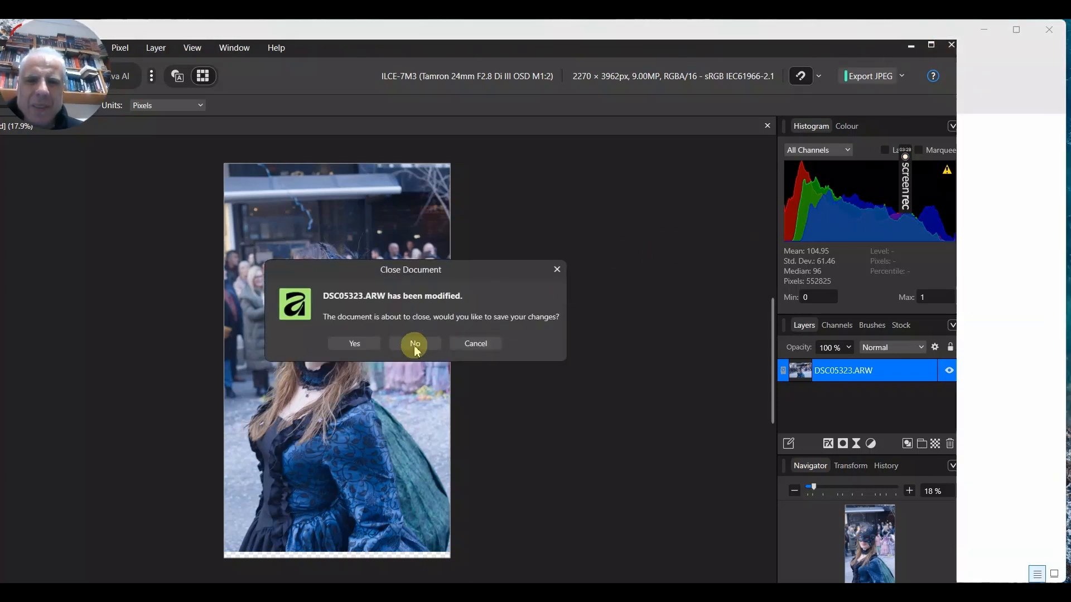
click(414, 343)
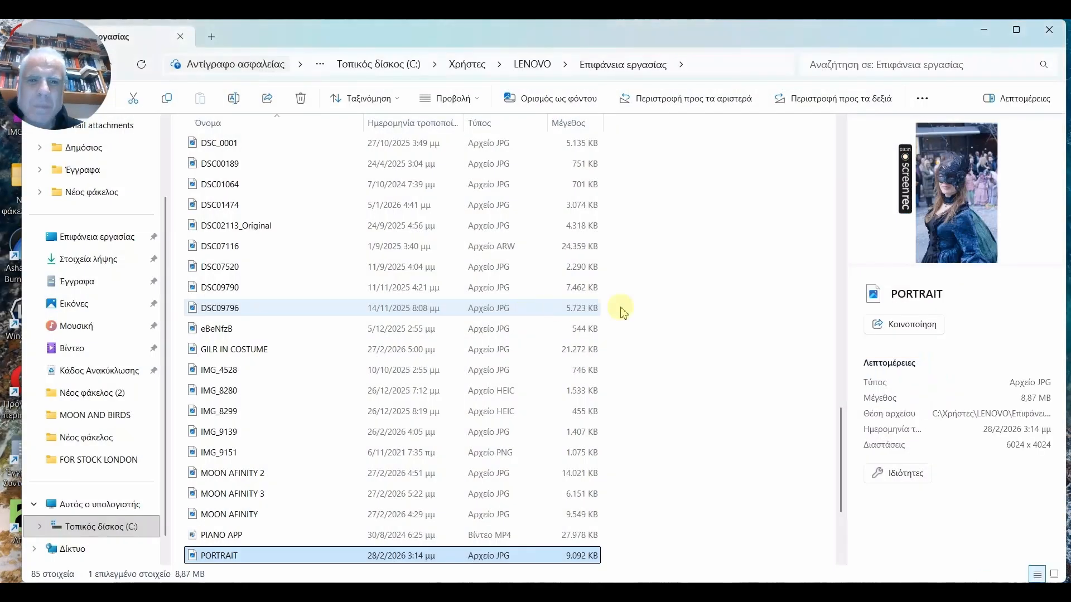